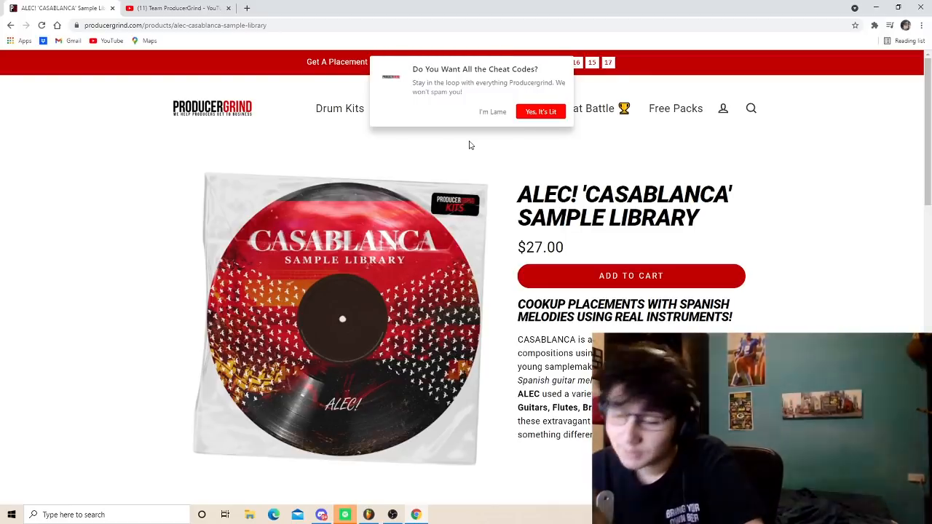
Open the ALEC Tutorials playlist on the Team ProducerGrind YouTube channel and browse through its videos.
left_click_drag(518, 200, 565, 206)
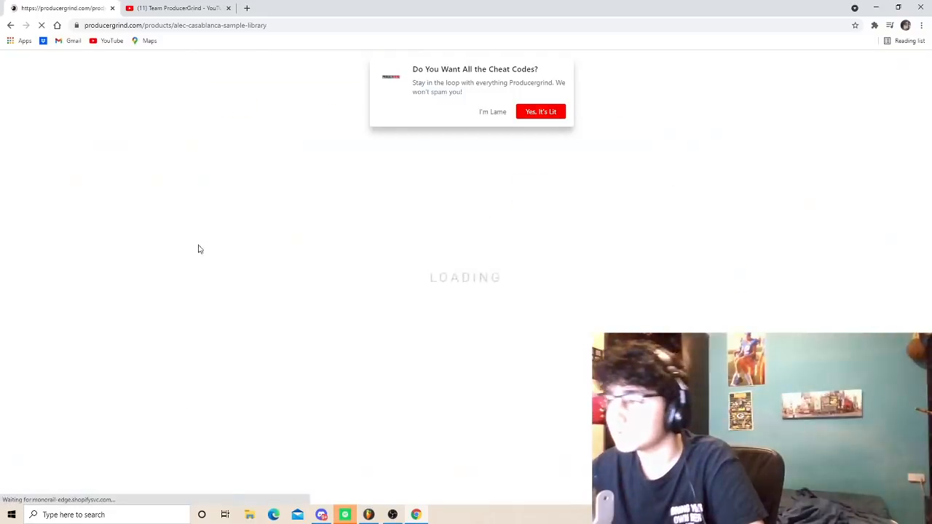
key("ctrl+Tab")
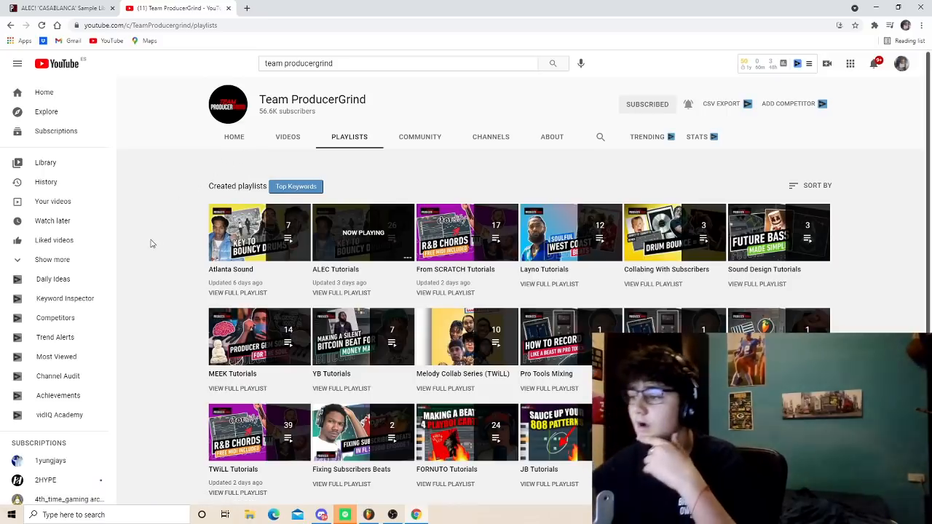
left_click(357, 244)
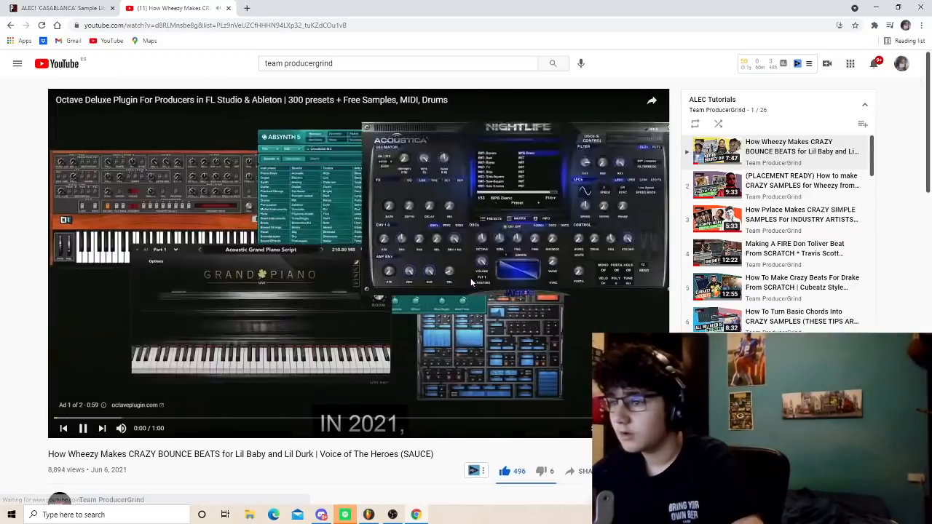
scroll(786, 195, "down", 8)
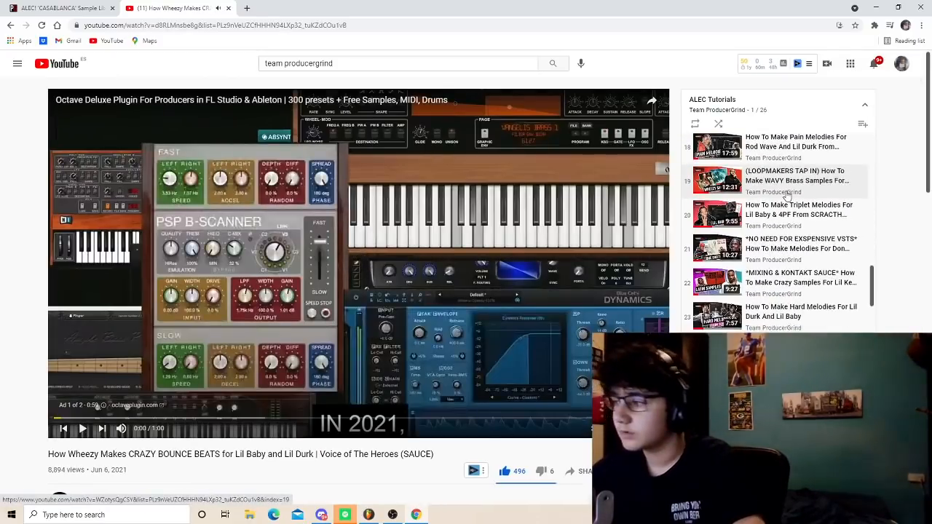
scroll(786, 195, "down", 3)
Switch to FL Studio and play the whole arrangement of the Carousel project from the start.
key("alt+Tab")
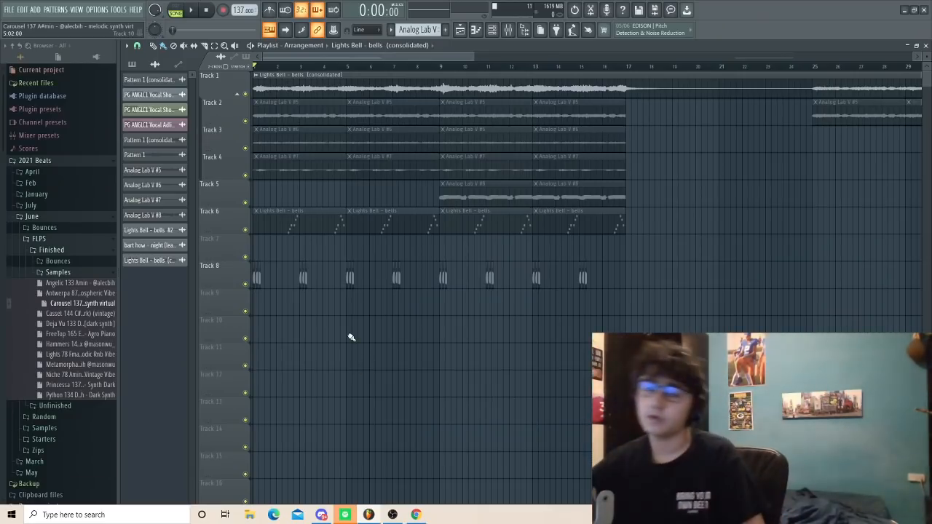
key("space")
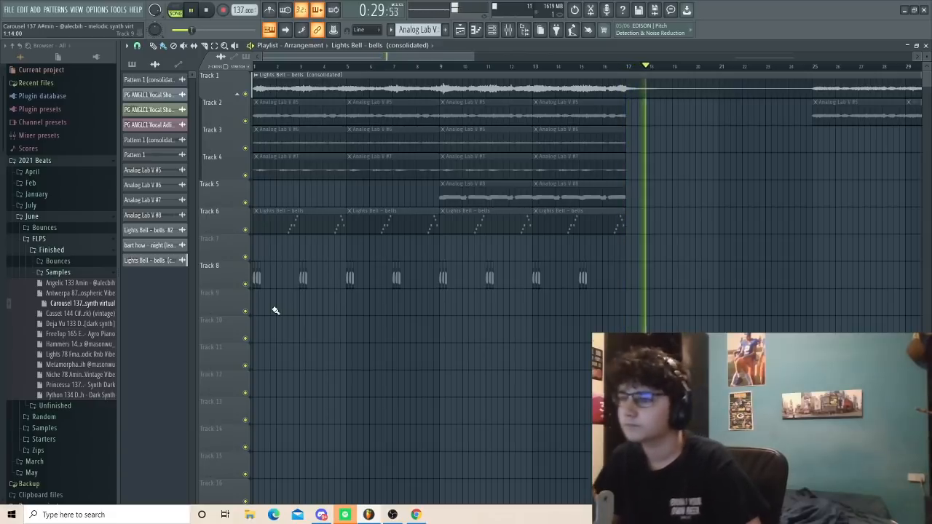
key("space")
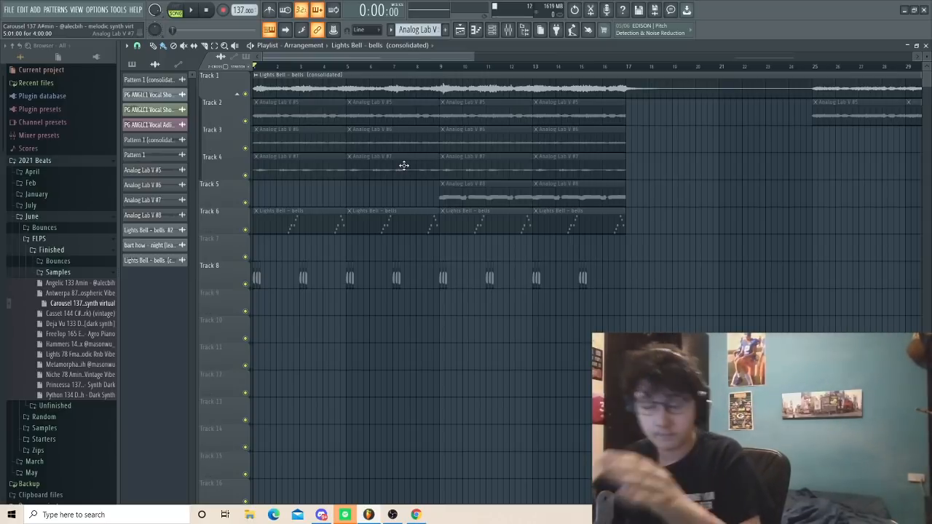
Mute Track 1 in the playlist and check the sample settings of its consolidated Lights Bell clip.
scroll(219, 221, "up", 6)
scroll(218, 221, "down", 10)
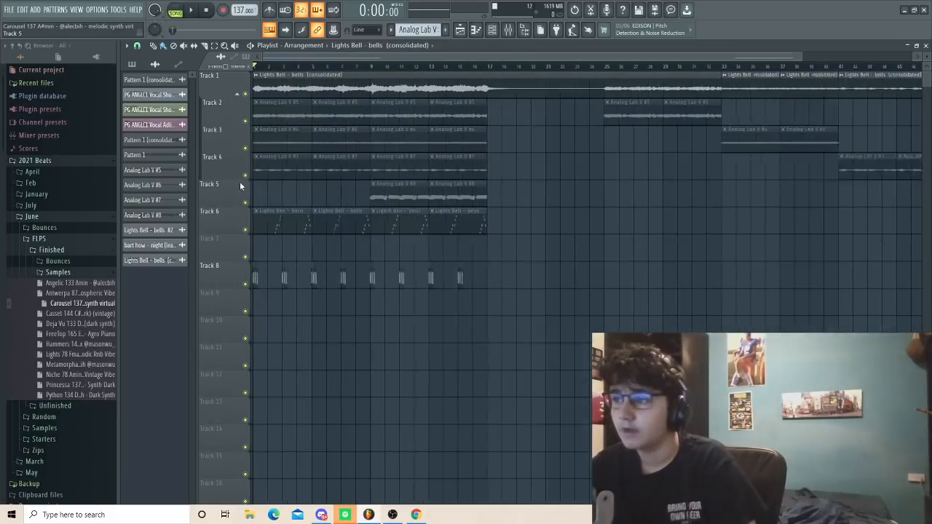
left_click(246, 94)
scroll(213, 218, "up", 8)
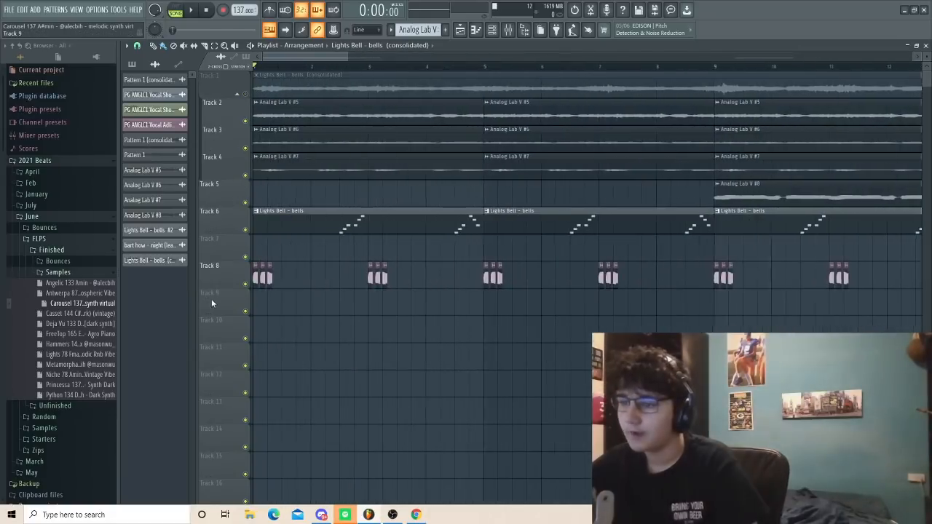
scroll(254, 291, "down", 8)
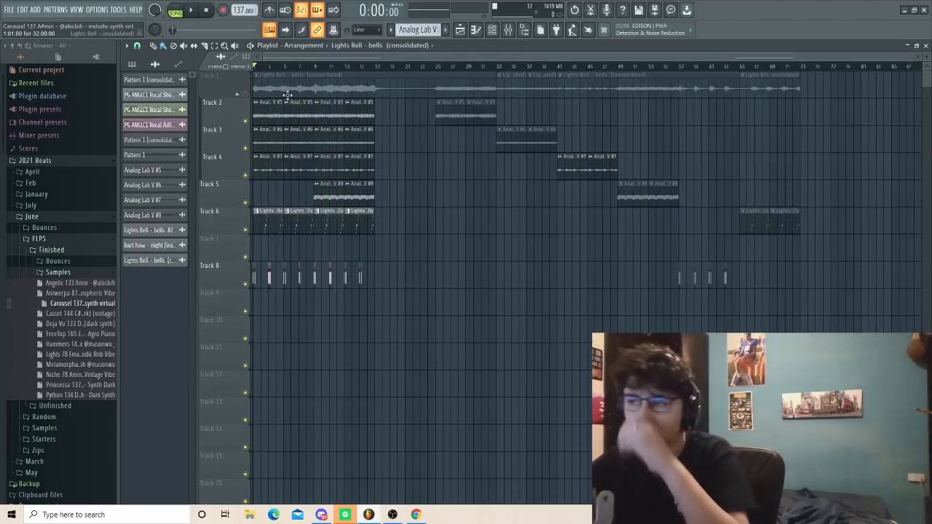
double_click(288, 95)
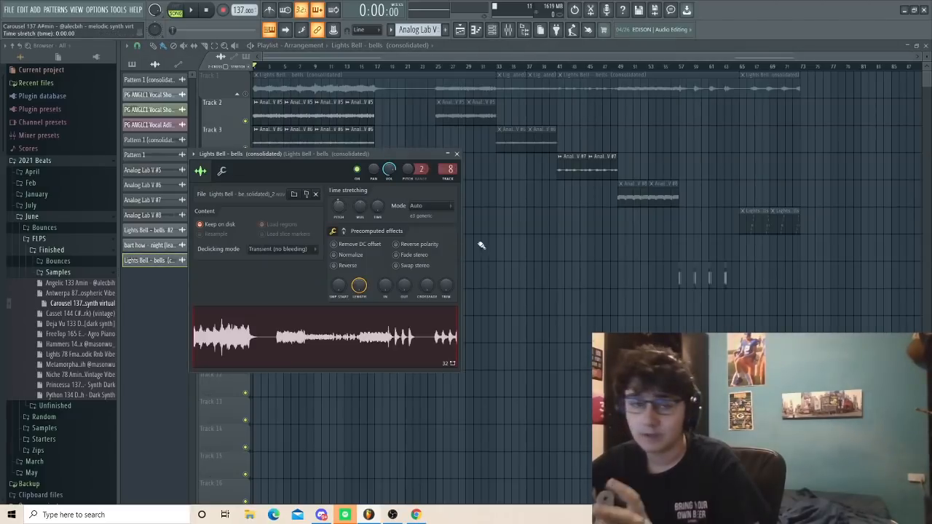
key("Escape")
Solo Track 2 and play its Analog Lab V #5 clips from the start of the song.
scroll(245, 133, "up", 7)
left_click(244, 122, "ctrl")
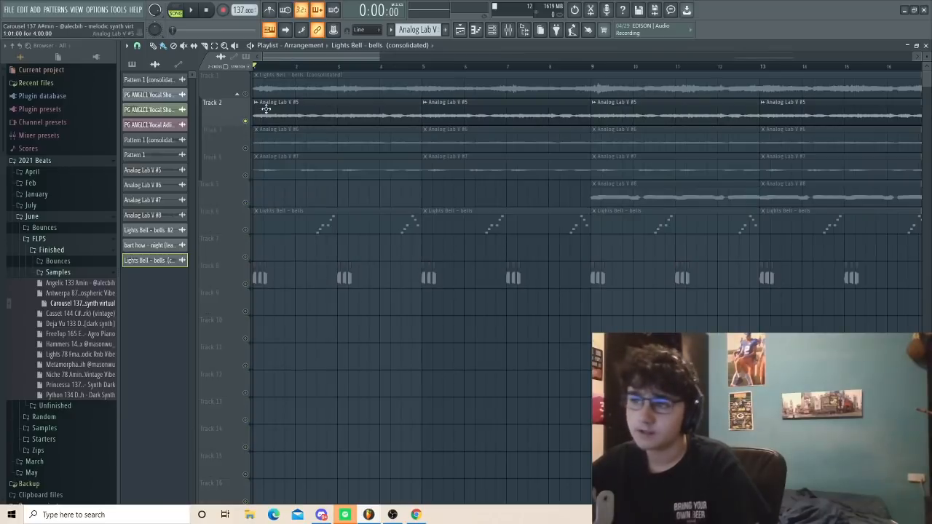
key("space")
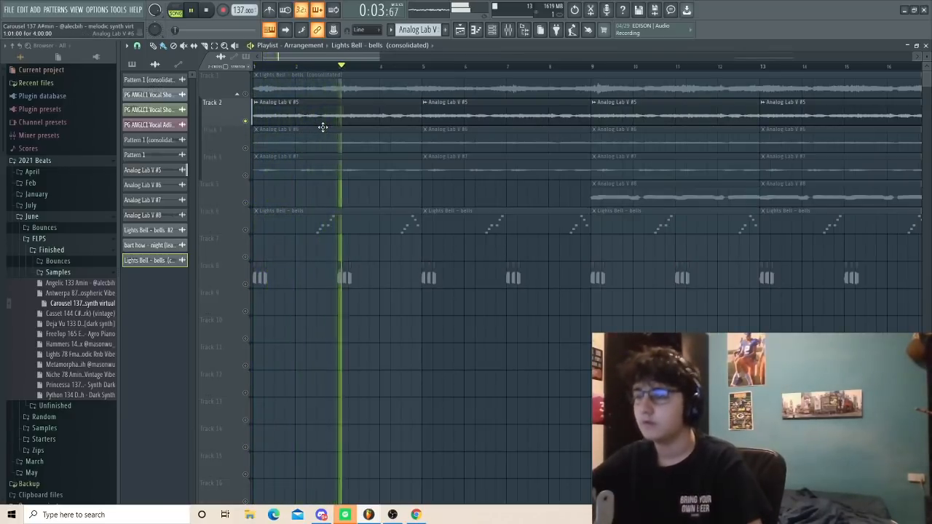
scroll(322, 127, "down", 3)
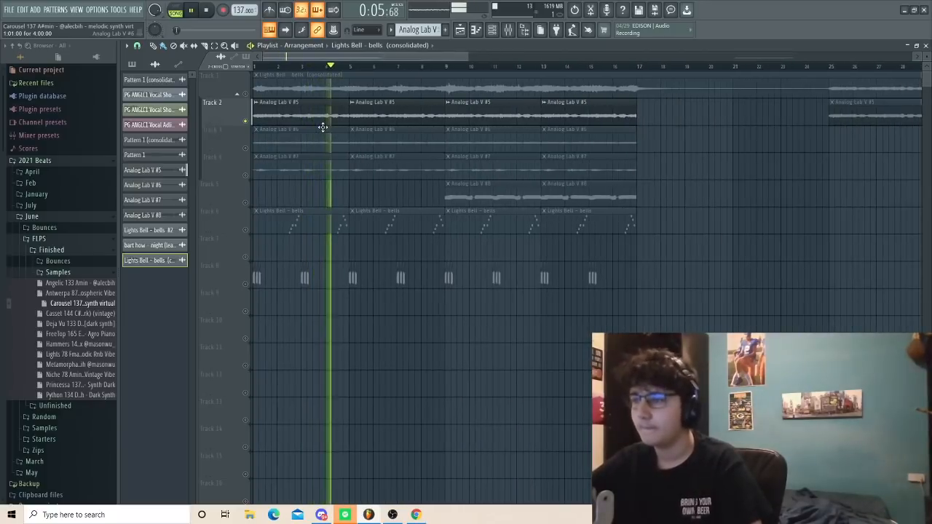
key("space")
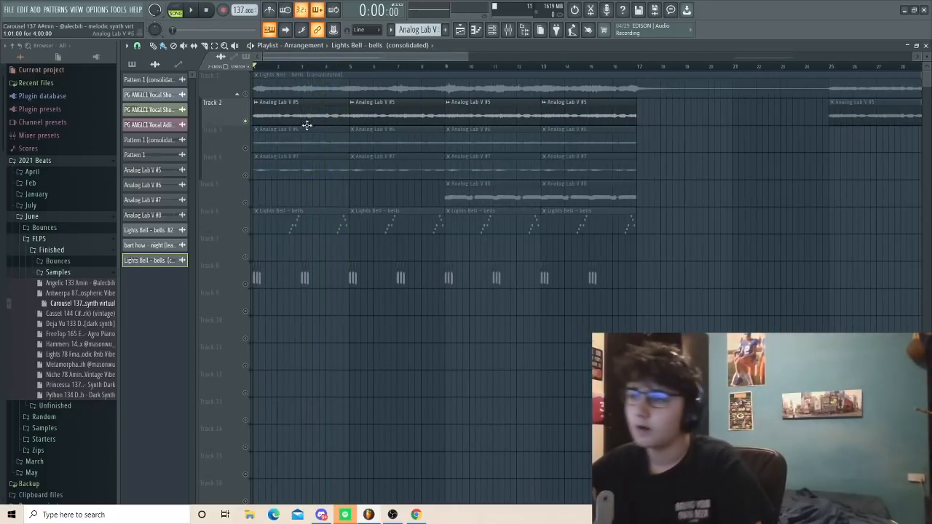
Open the Analog Lab V channel's chords in the piano roll and bring up that channel's instrument.
left_click(132, 65)
double_click(140, 79)
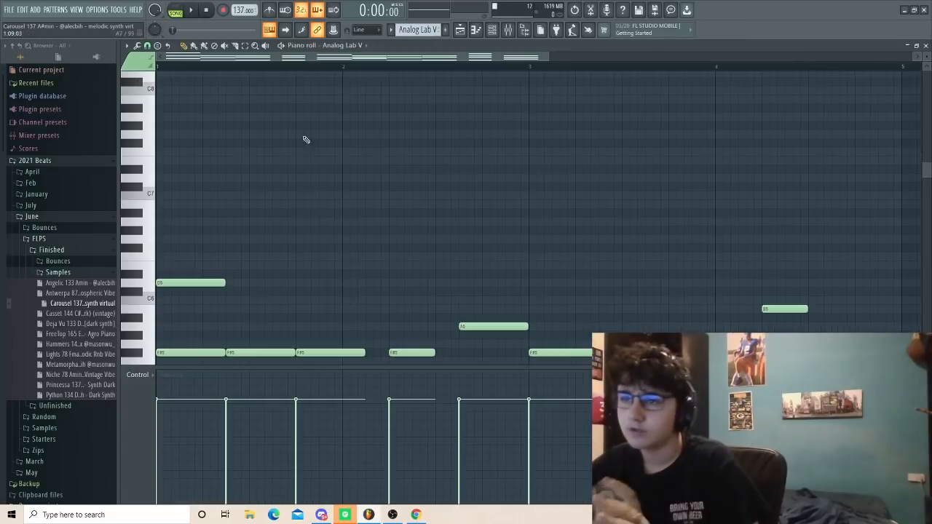
scroll(412, 160, "down", 3)
scroll(410, 161, "down", 6)
scroll(410, 160, "up", 2)
key("F6")
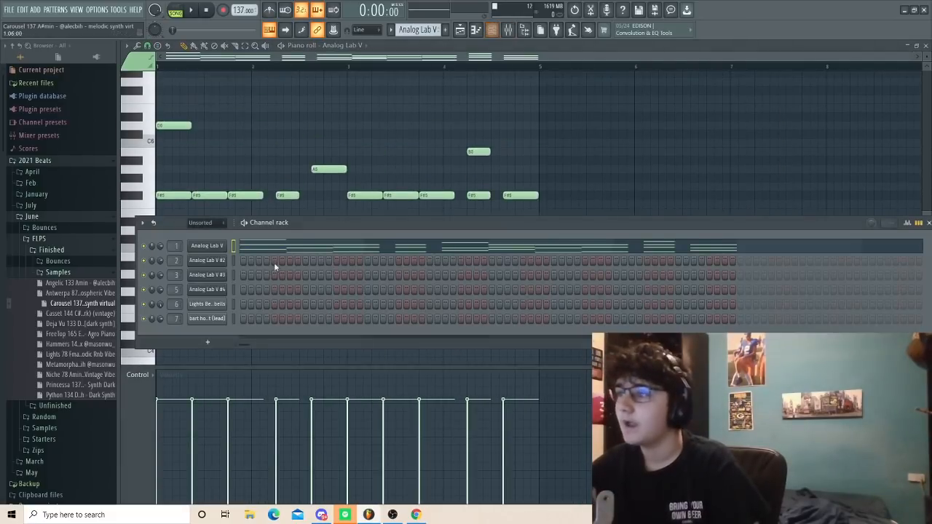
left_click(208, 248)
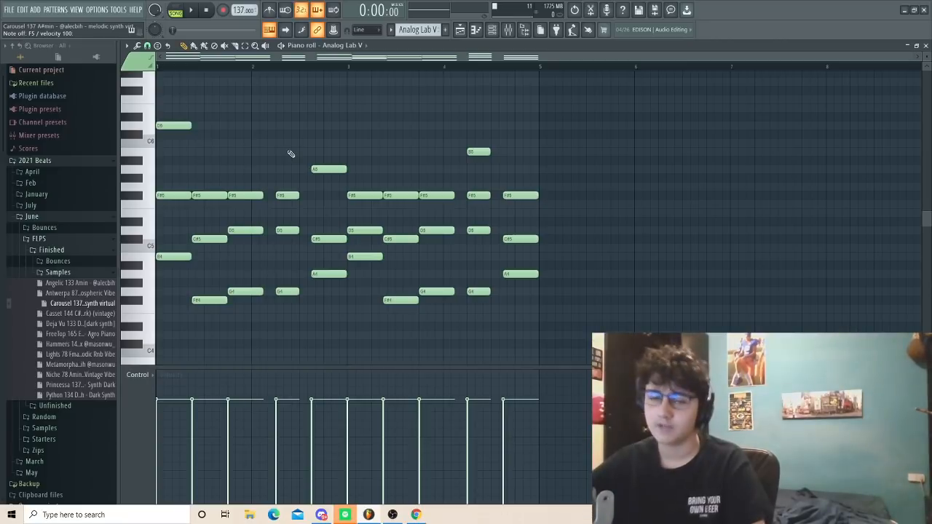
Audition the lowest notes of the Analog Lab V chords one by one in the piano roll.
scroll(325, 148, "down", 3)
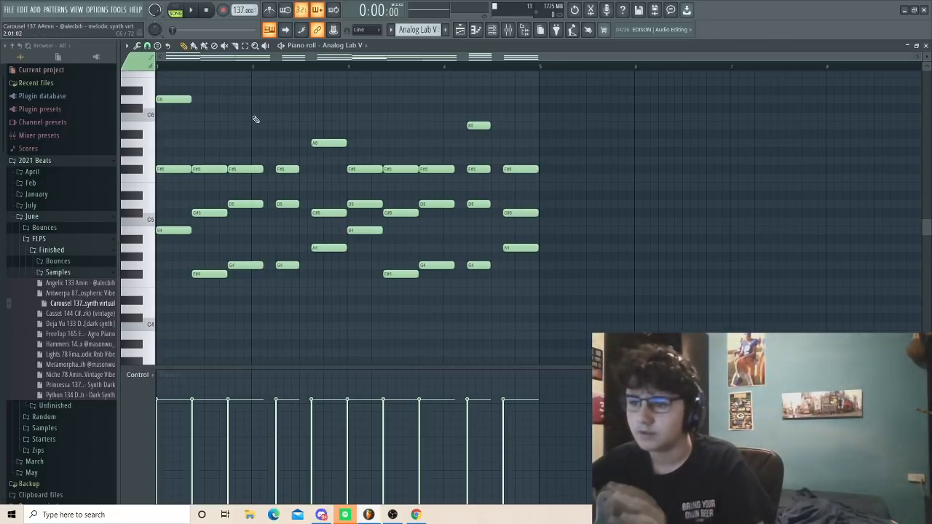
left_click(177, 231)
left_click(210, 275)
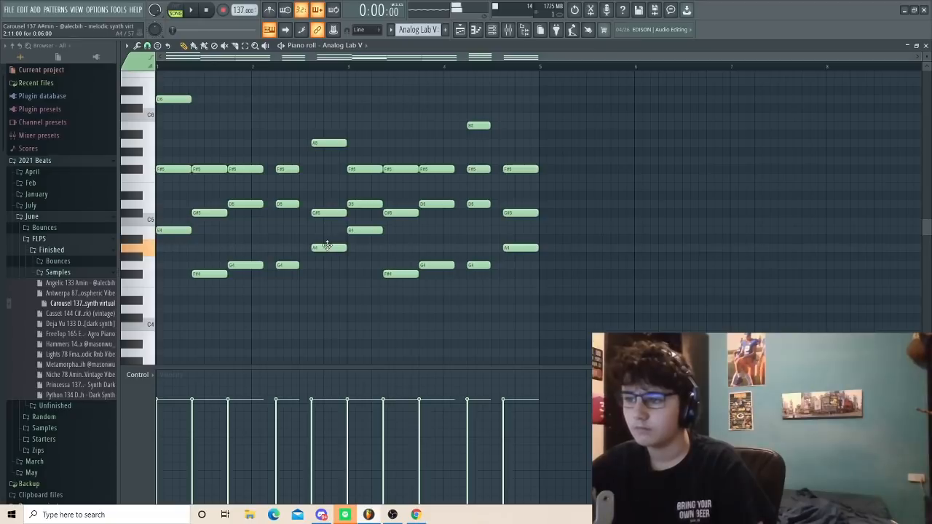
Lower the top note of the first chord by one octave to D5.
scroll(153, 247, "up", 1)
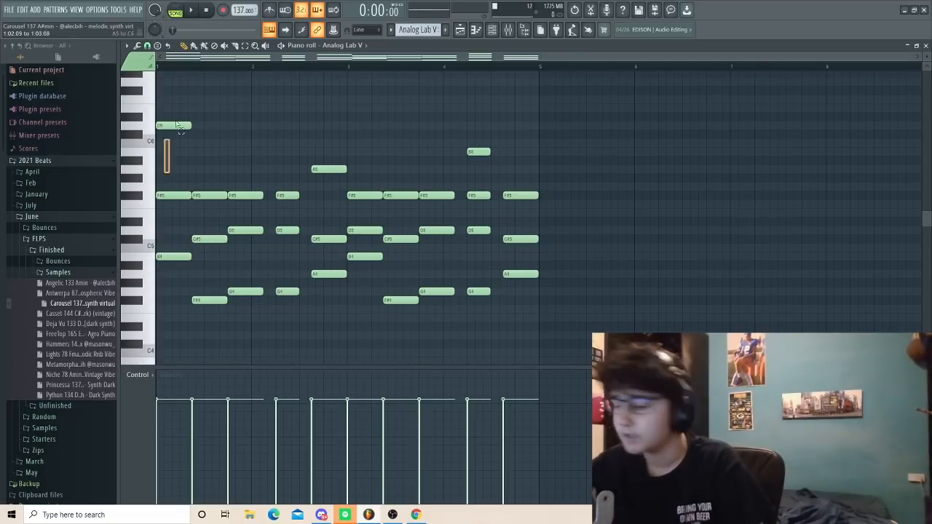
left_click_drag(175, 122, 187, 87)
key("ctrl+Down")
left_click_drag(173, 287, 184, 99)
scroll(182, 127, "down", 1)
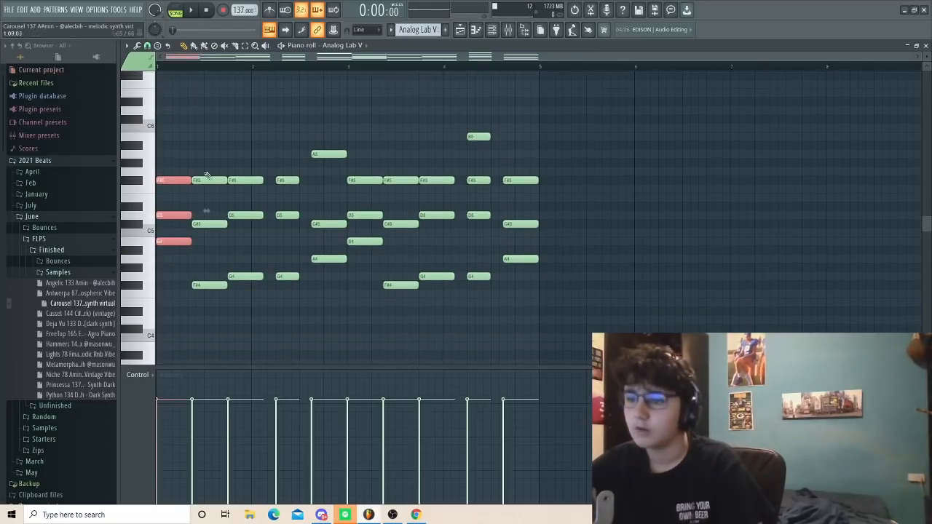
left_click_drag(202, 150, 172, 297)
left_click(194, 319, "ctrl")
scroll(193, 315, "up", 2)
scroll(208, 169, "down", 2)
left_click(206, 142, "ctrl")
scroll(173, 297, "down", 5)
scroll(173, 255, "up", 4)
Raise the D5 note of the first chord back up one octave and clear the note selection.
left_click_drag(172, 212, 173, 189)
key("ctrl+Up")
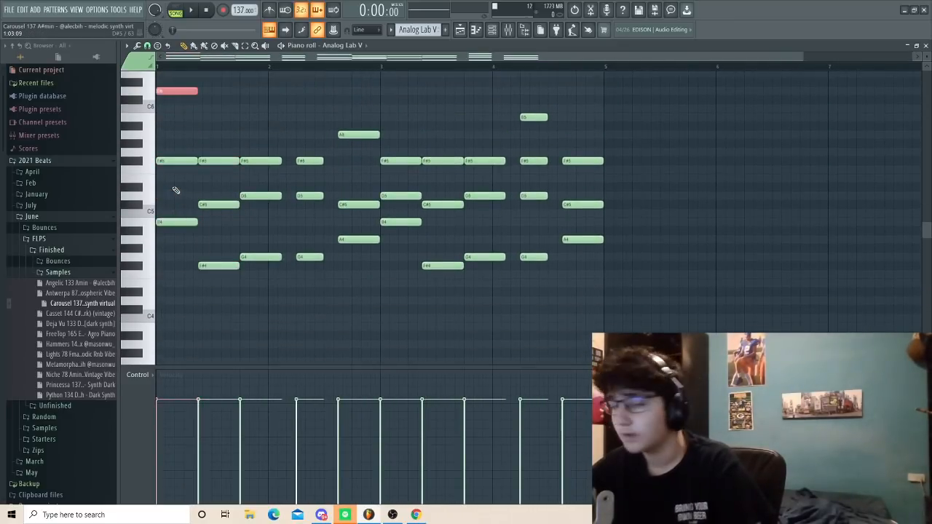
left_click(175, 190, "ctrl")
scroll(215, 139, "up", 2)
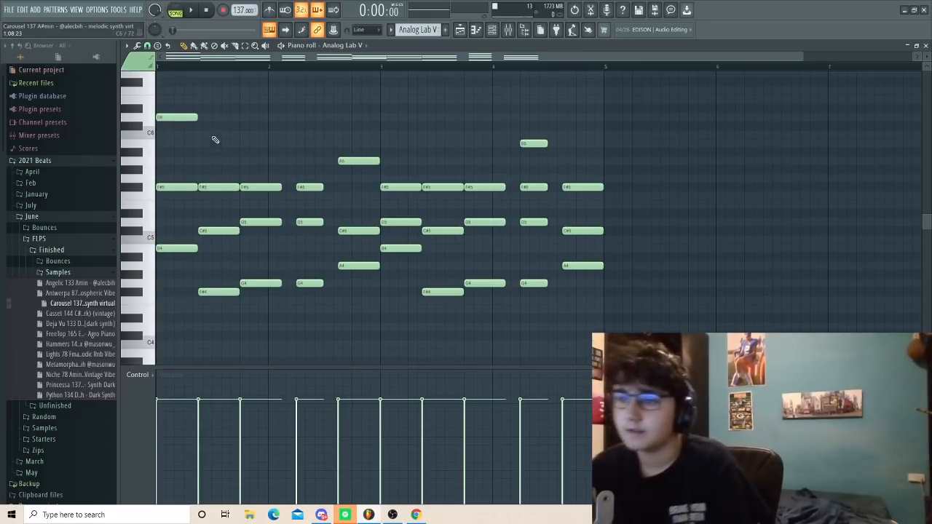
left_click_drag(161, 231, 293, 278)
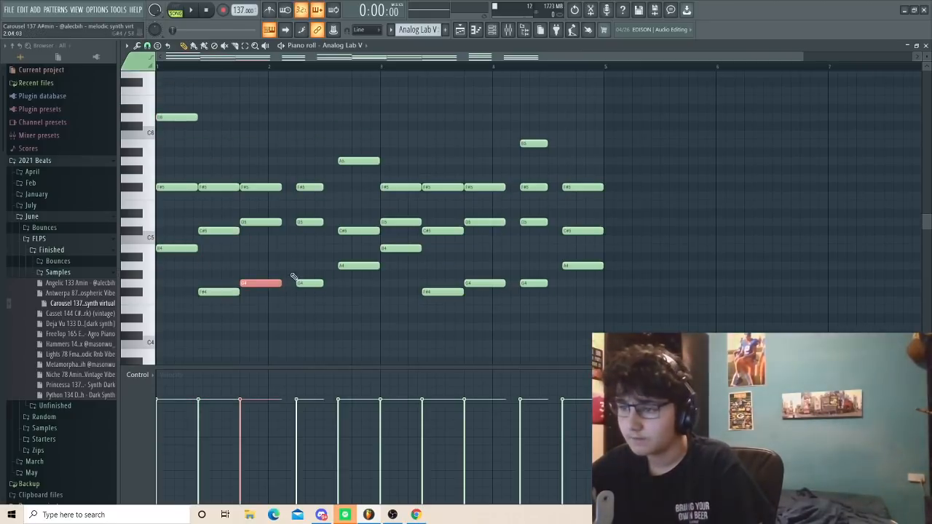
left_click(293, 270, "ctrl")
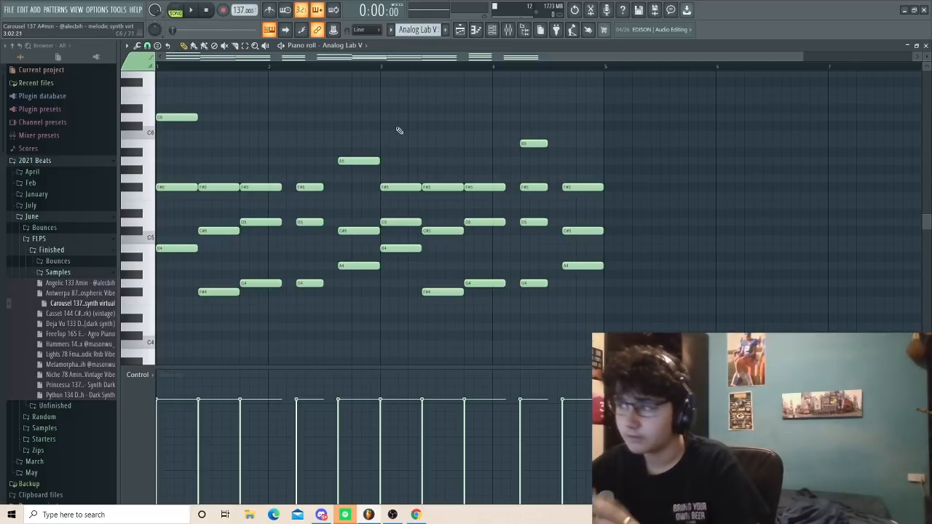
Add an FL Keys channel and copy the Analog Lab V chords into it.
key("F6")
left_click(206, 341)
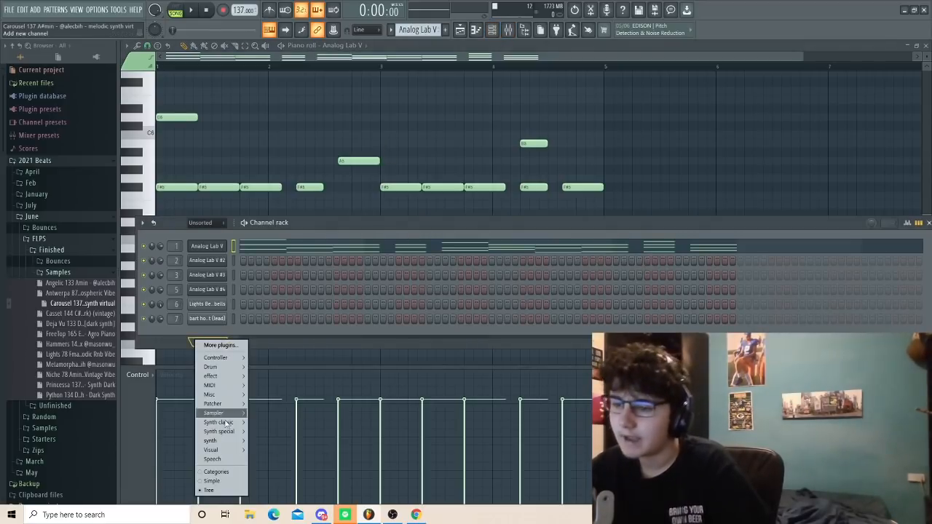
left_click(218, 387)
left_click_drag(231, 149, 263, 299)
Play the copied chords with the FL Keys piano and view them in that channel's piano roll.
key("space")
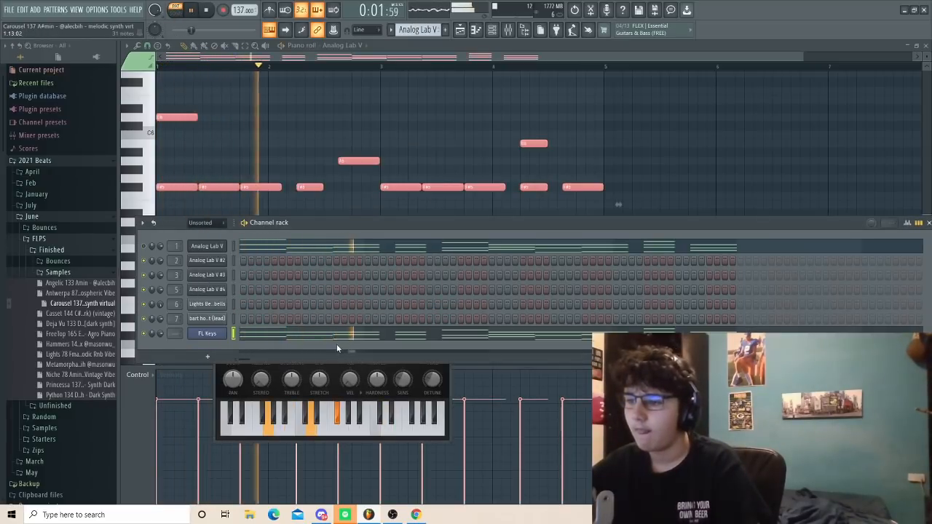
left_click(338, 337)
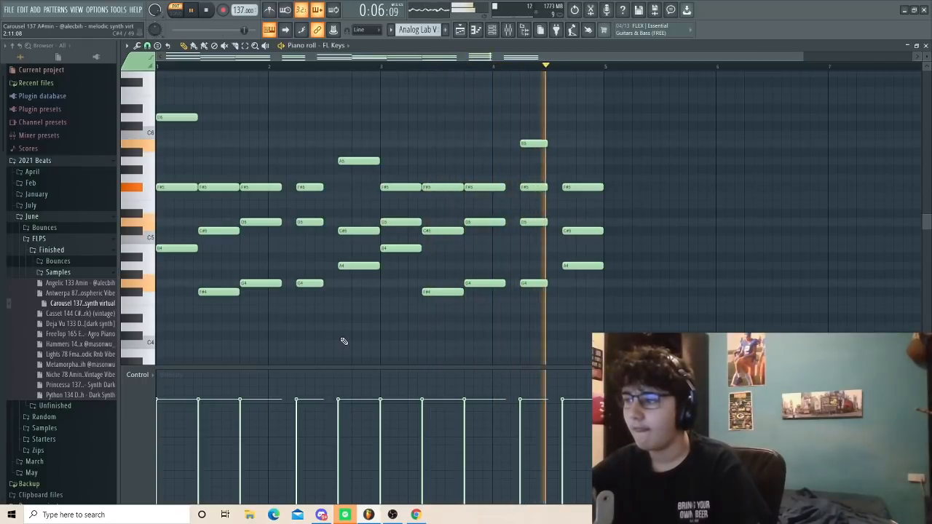
key("space")
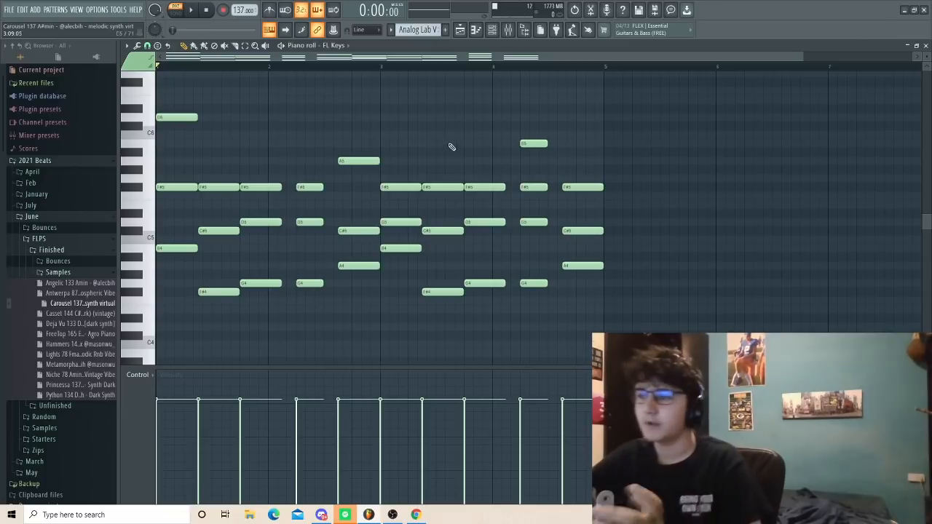
Mute FL Keys, unmute the Analog Lab V channel and play its chords with the piano roll open.
left_click(492, 30)
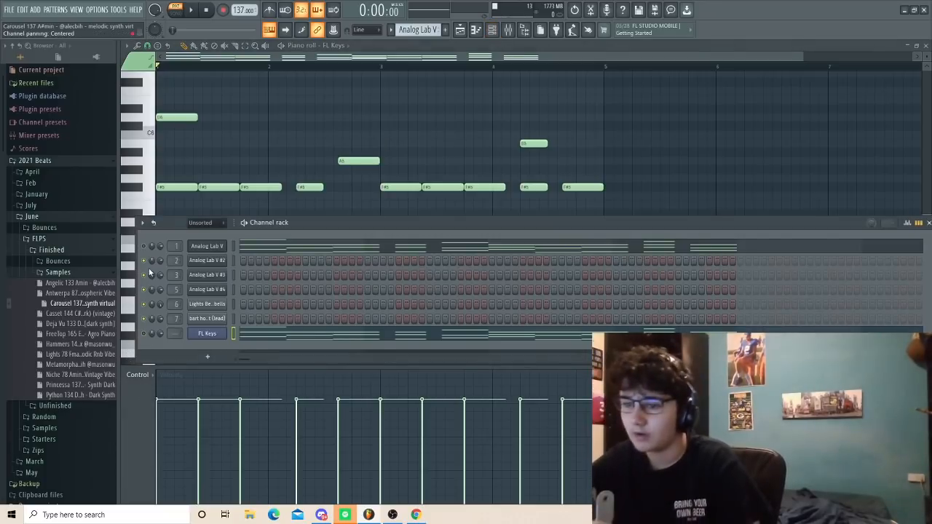
key("space")
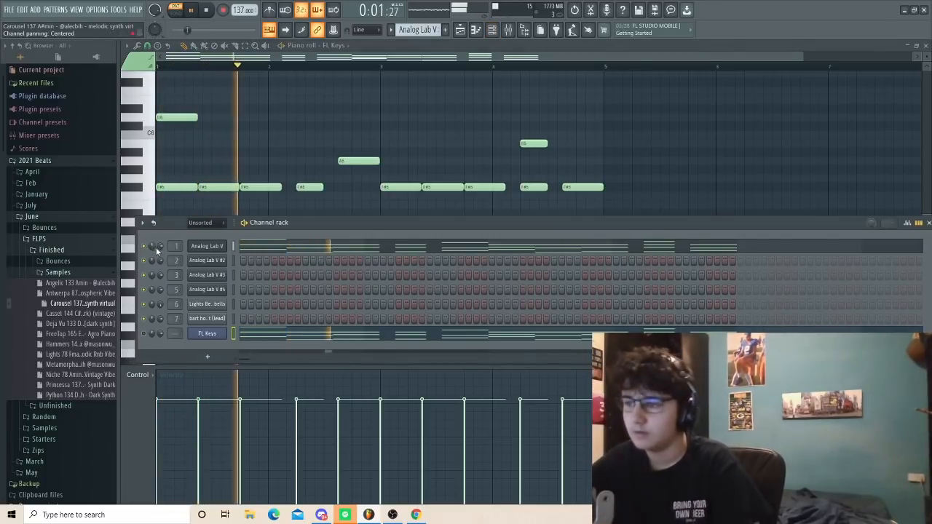
left_click(259, 247)
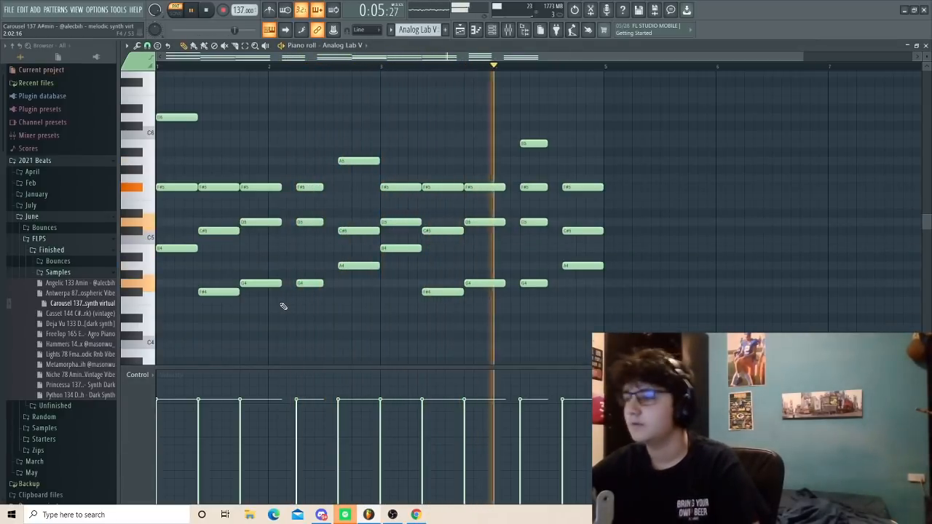
key("space")
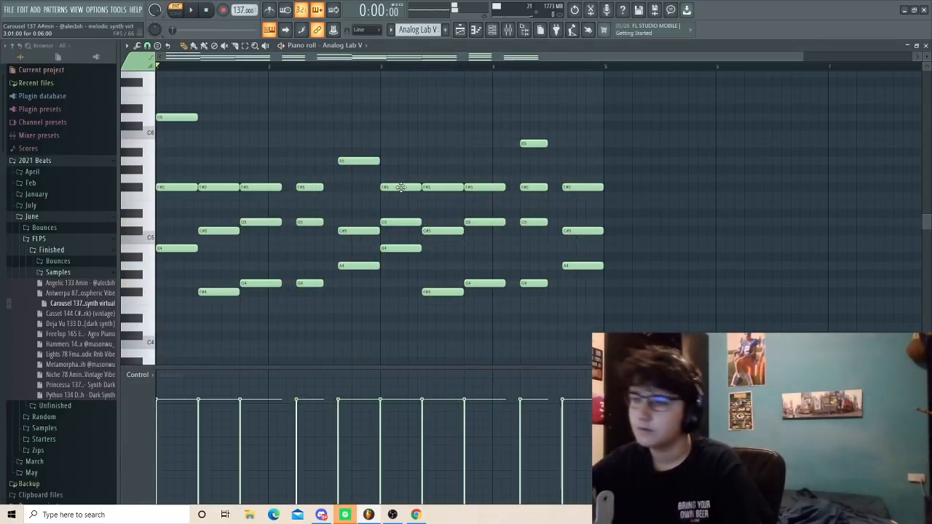
scroll(335, 133, "up", 2)
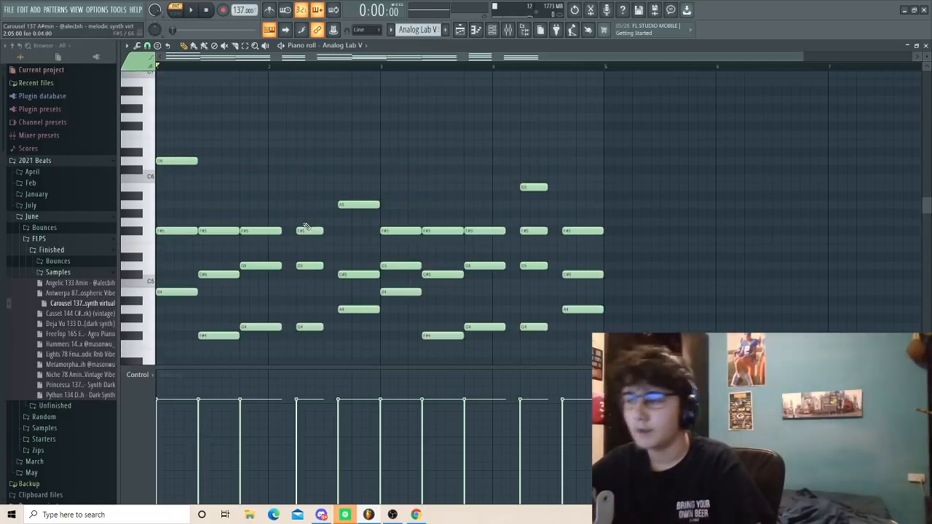
Select the upper chord notes, then inspect Insert 1's Fruity parametric EQ 2, EffectRack MicroShift and ValhallaVintageVerb settings.
scroll(333, 183, "down", 3)
left_click_drag(610, 249, 157, 77)
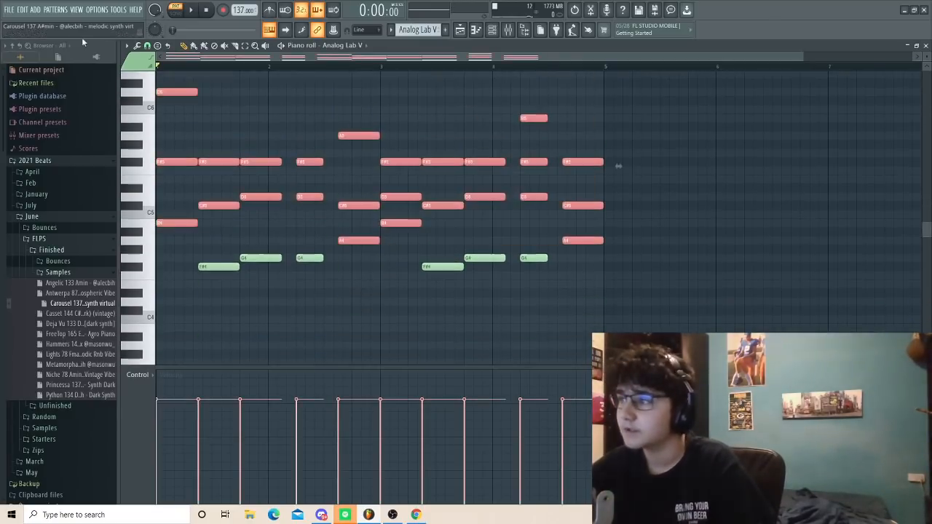
left_click(508, 30)
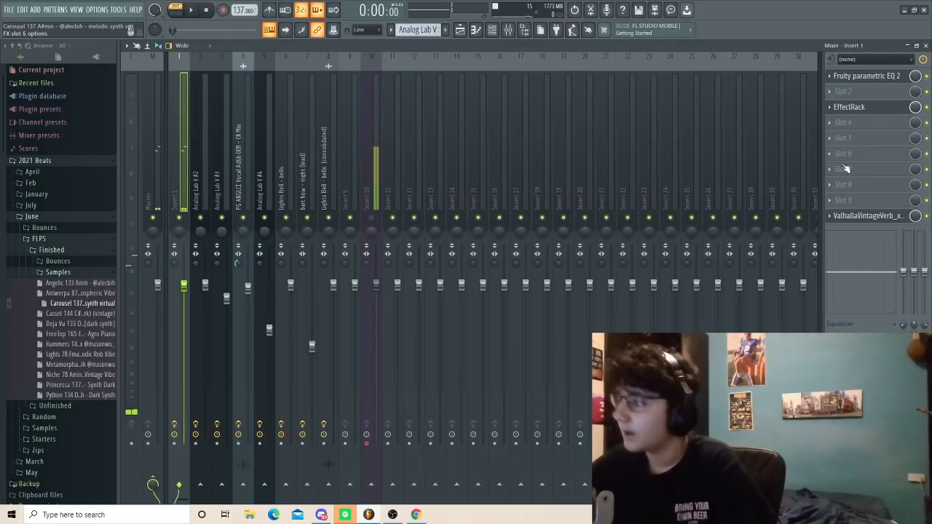
left_click(863, 77)
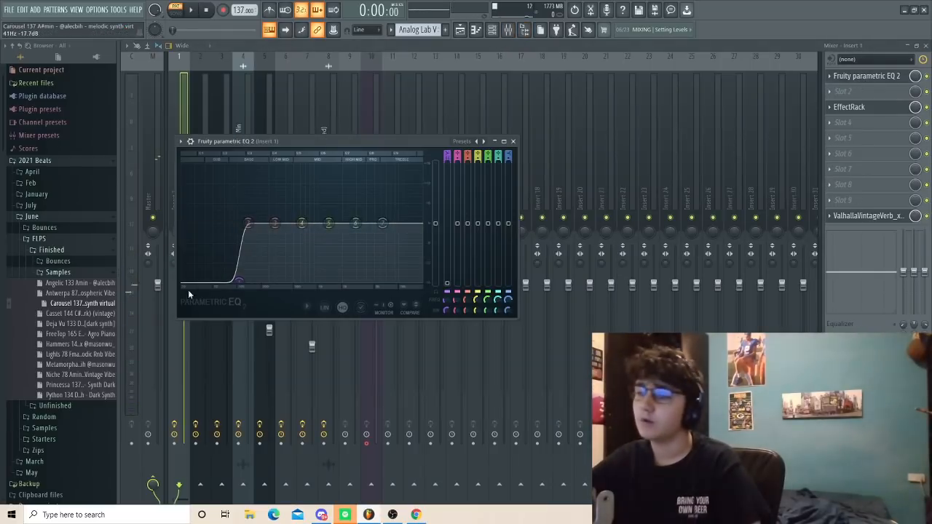
left_click(849, 107)
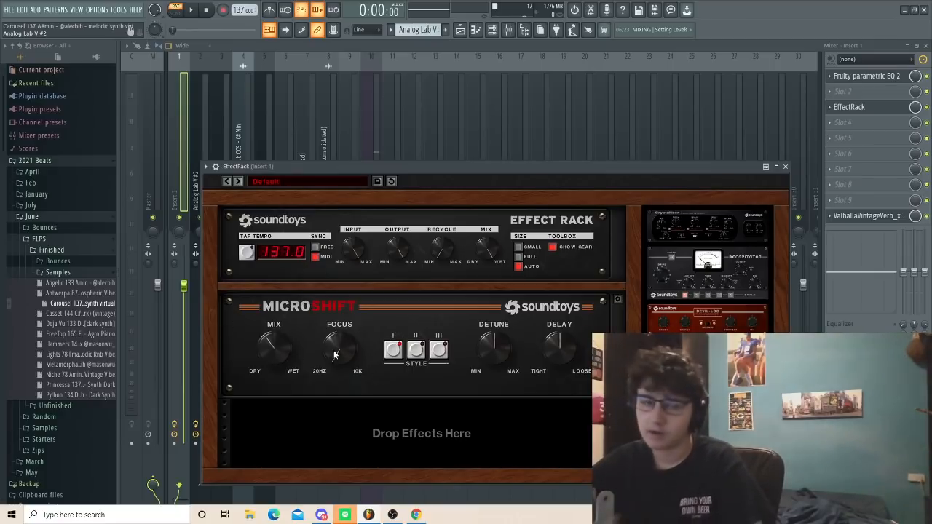
left_click(785, 167)
left_click(898, 218)
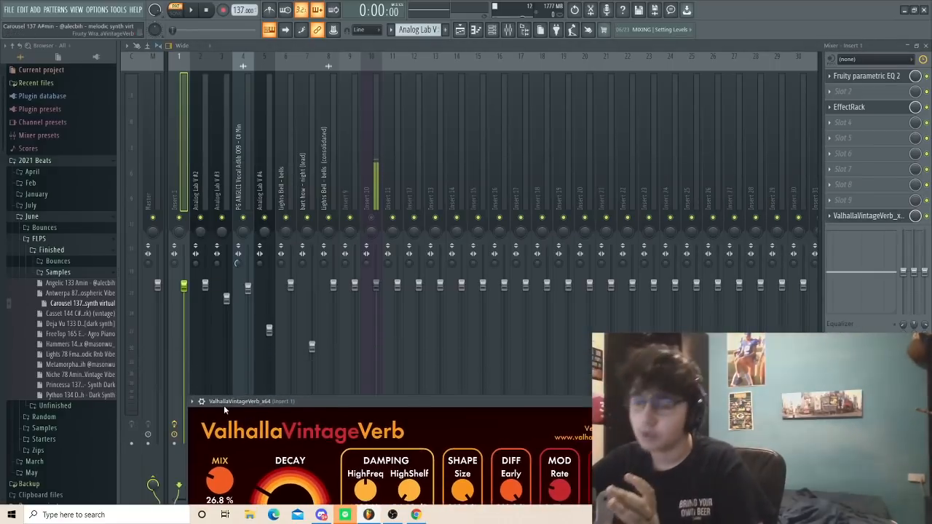
Solo Track 3 in the playlist and play its Analog Lab V #6 audio in song mode.
key("F5")
scroll(251, 160, "up", 3)
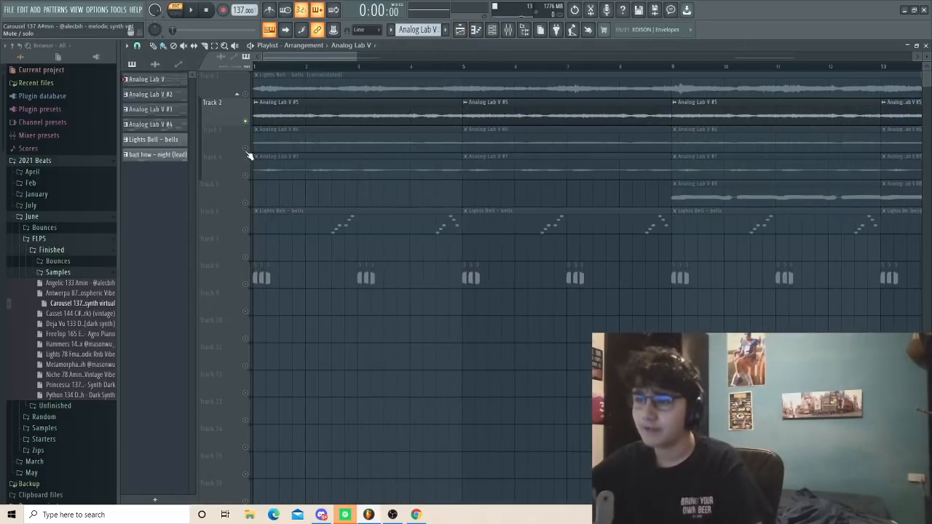
right_click(246, 148)
key("l")
key("space")
key("space")
key("space")
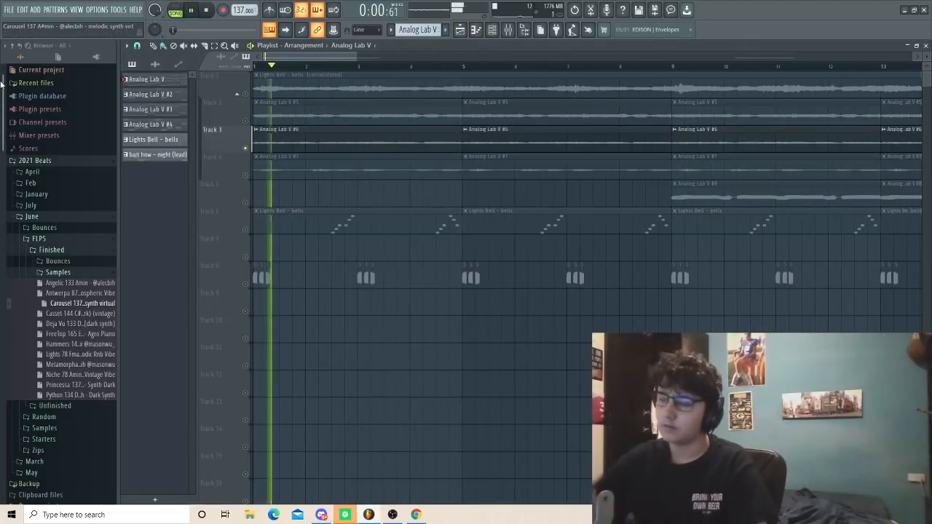
scroll(262, 245, "down", 3)
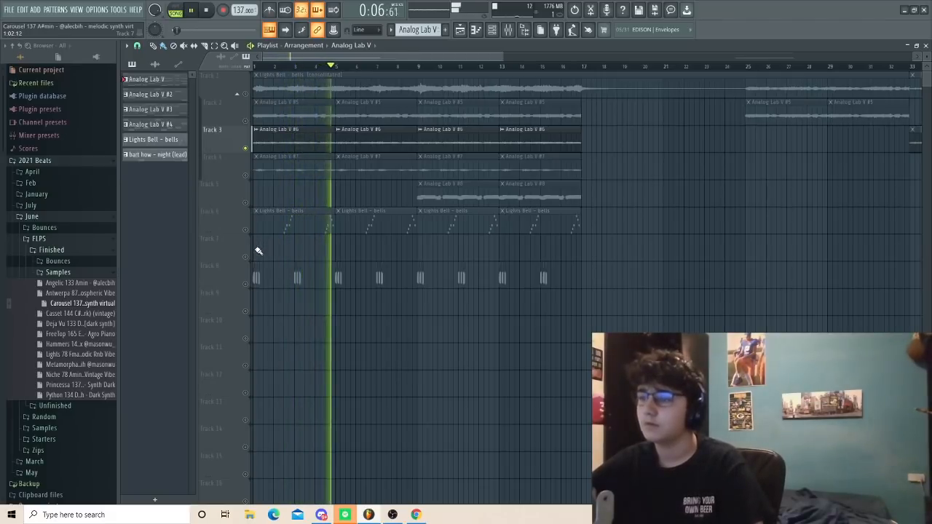
key("space")
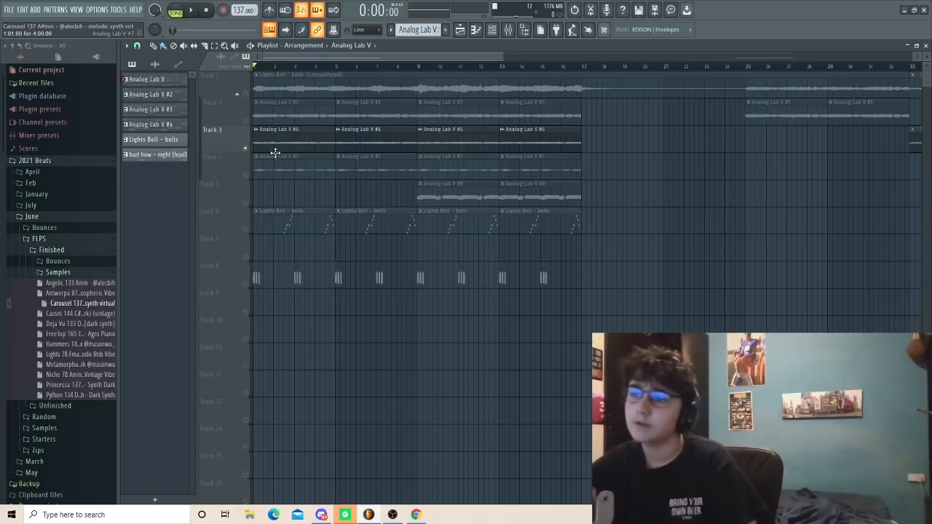
Open the Analog Lab V #2 pattern and inspect the Fruity parametric EQ 2 and Tremolator on its mixer insert.
double_click(151, 95)
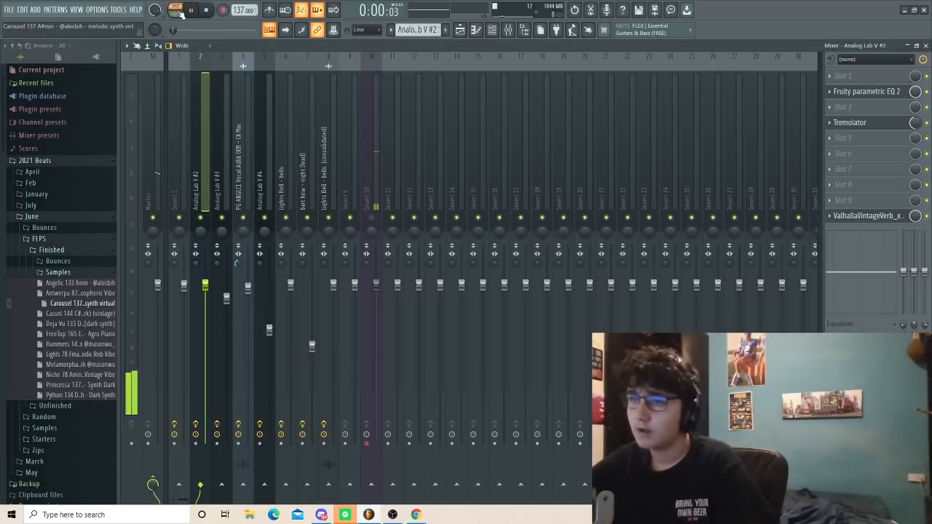
left_click(862, 95)
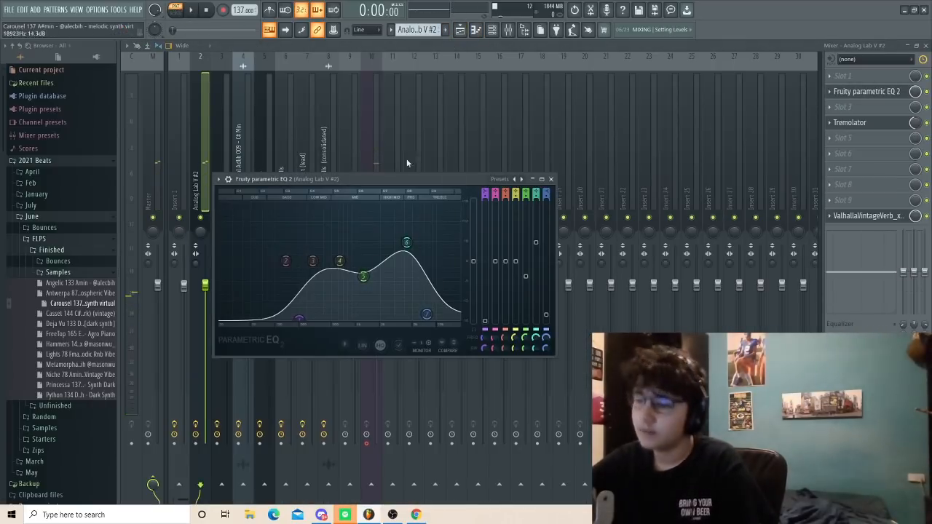
left_click(849, 122)
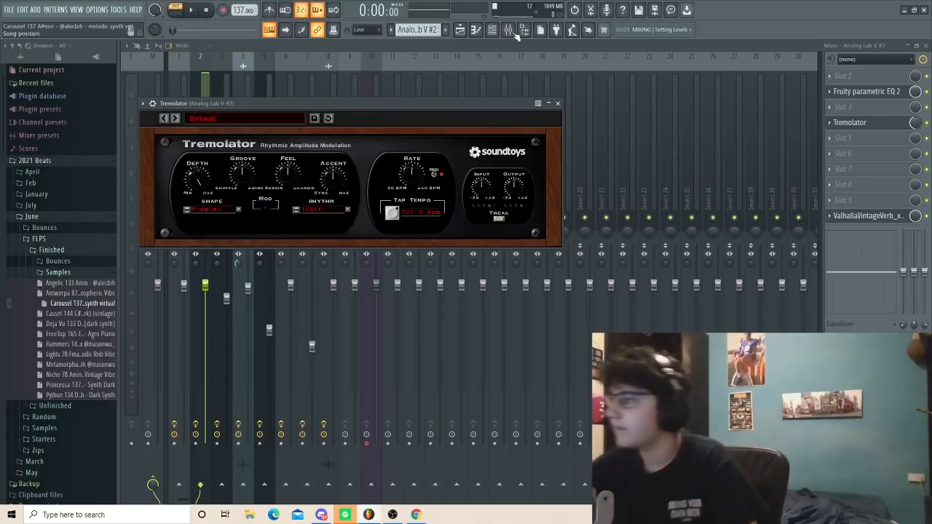
Audition Analog Lab V #2 with the Tremolator mix level at 100%, and inspect the insert's ValhallaVintageVerb settings.
left_click_drag(914, 123, 916, 118)
key("space")
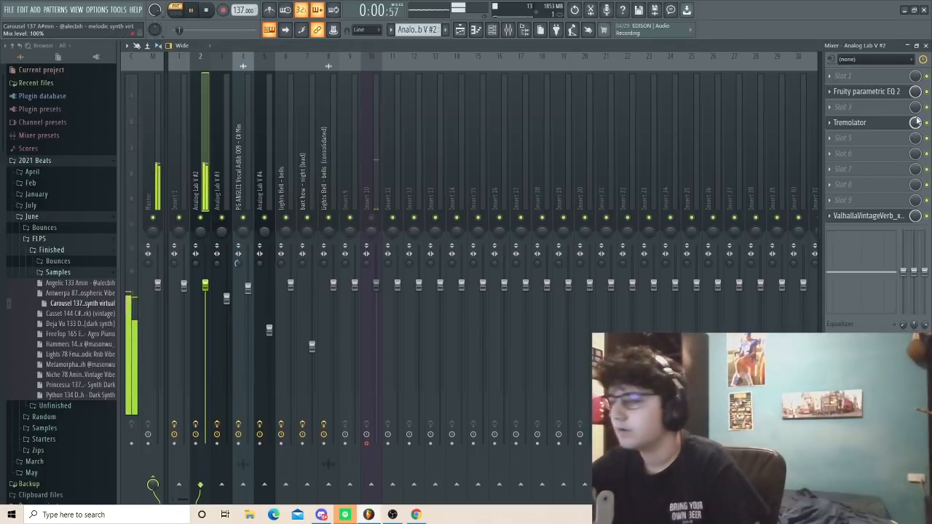
key("space")
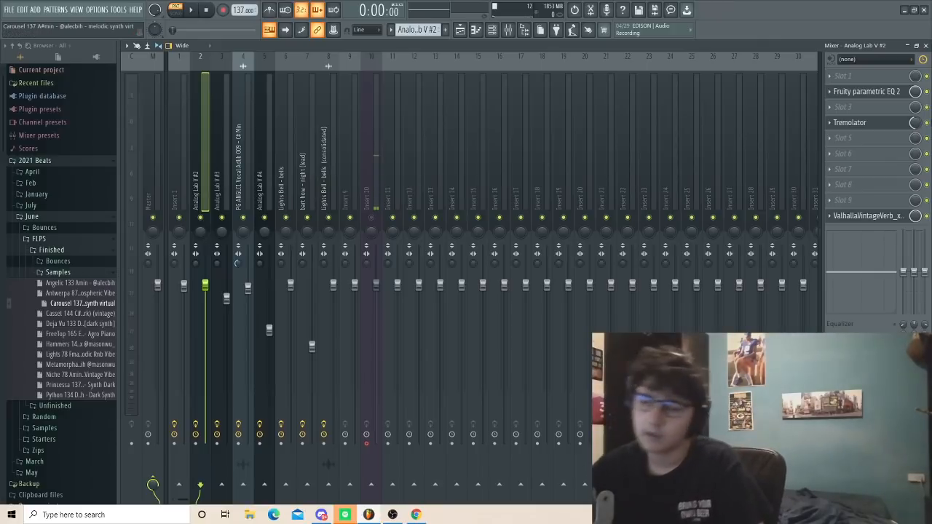
left_click(869, 216)
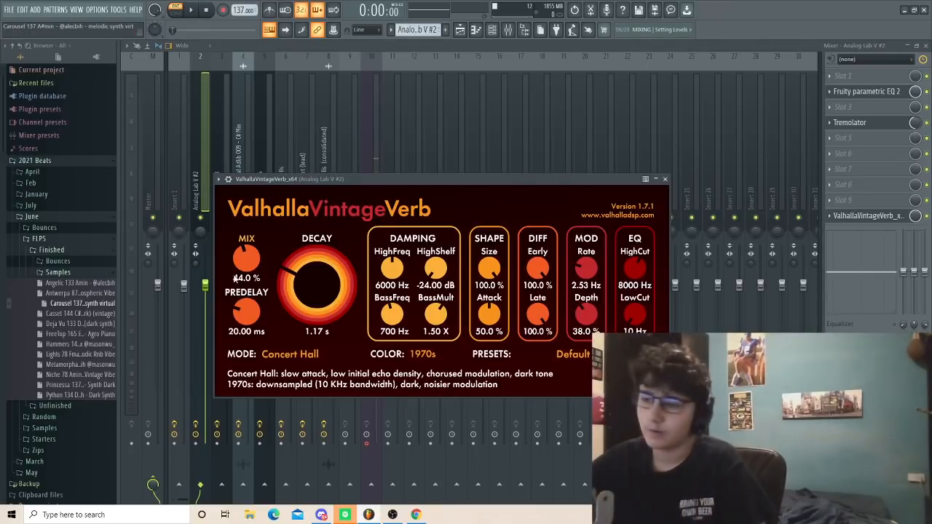
left_click_drag(271, 179, 350, 507)
Open the Analog Lab V #3 pattern in the piano roll and play its octave-doubled notes.
left_click(461, 30)
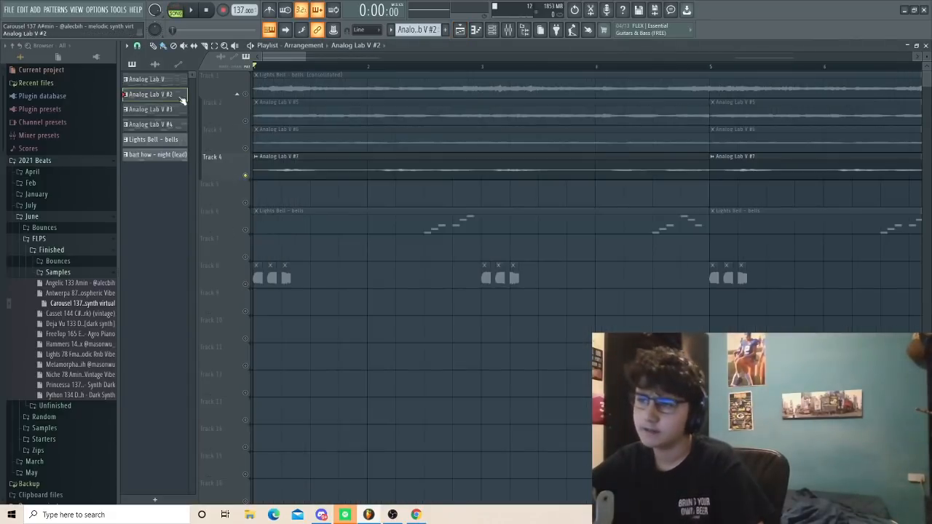
double_click(179, 110)
scroll(226, 117, "down", 1)
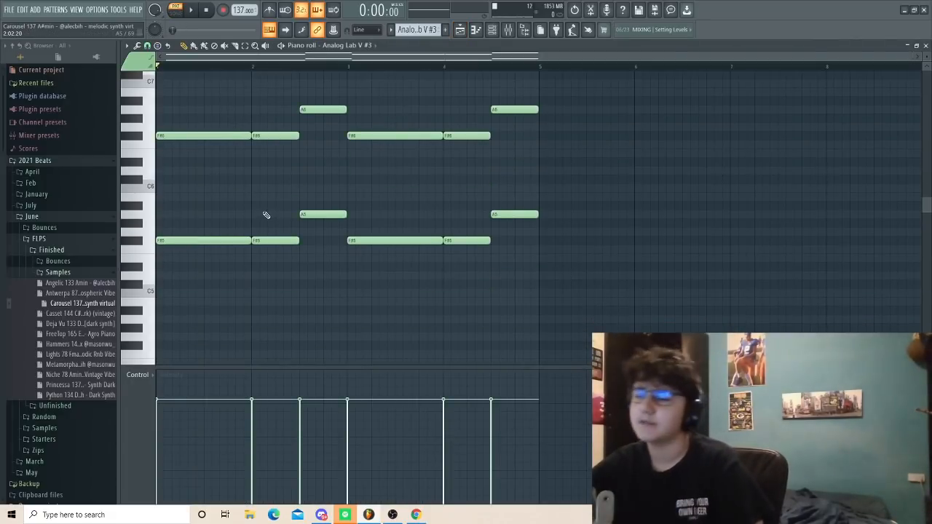
scroll(266, 215, "up", 1)
key("space")
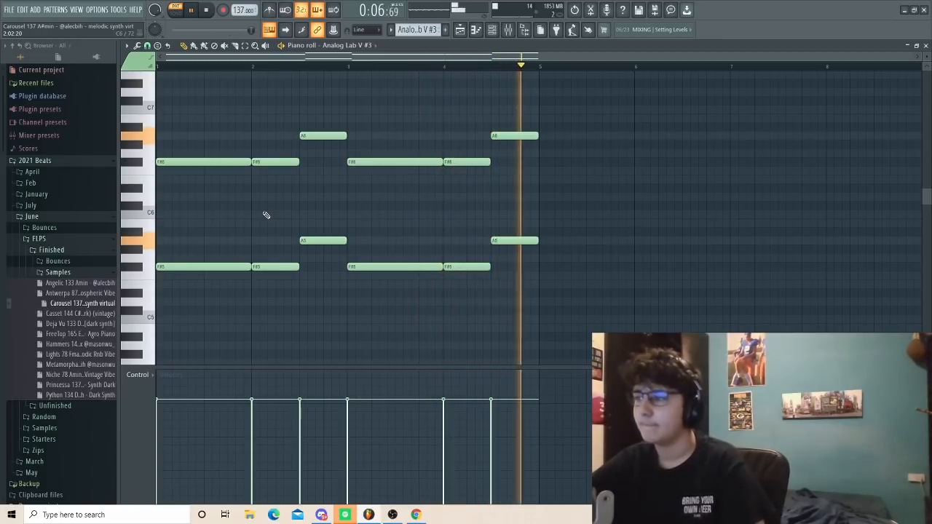
key("space")
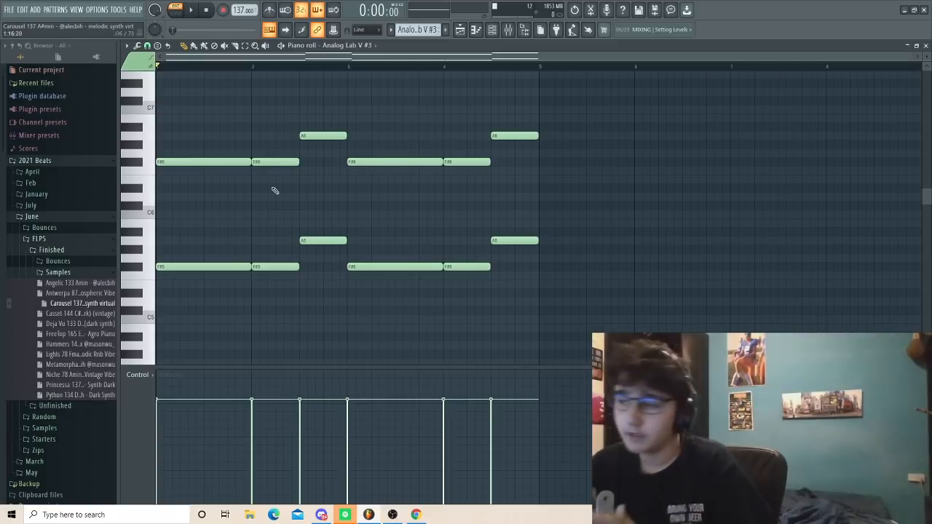
key("ctrl+a")
key("ctrl+d")
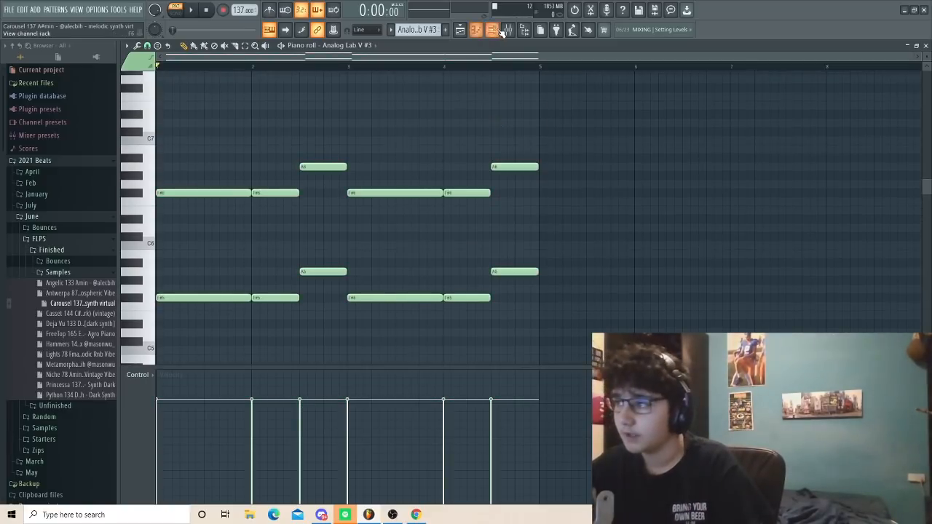
Inspect the Fruity parametric EQ 2, Kickstart and ValhallaVintageVerb on the Analog Lab V #3 insert and play the processed pattern.
left_click(508, 30)
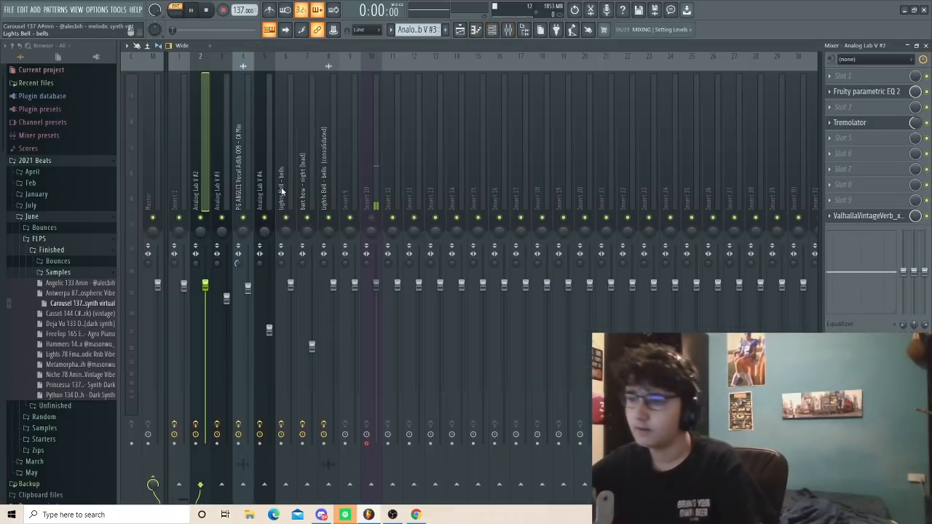
key("space")
key("space")
left_click(220, 165)
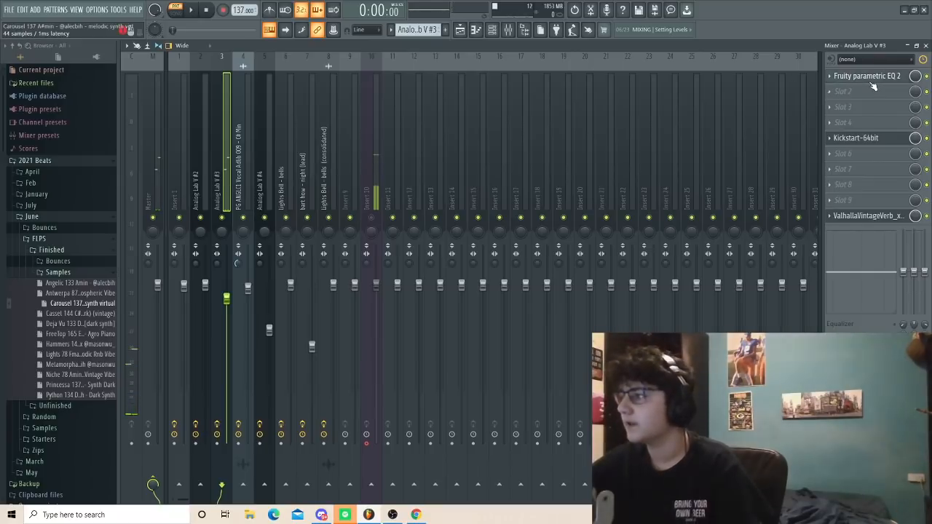
left_click(866, 76)
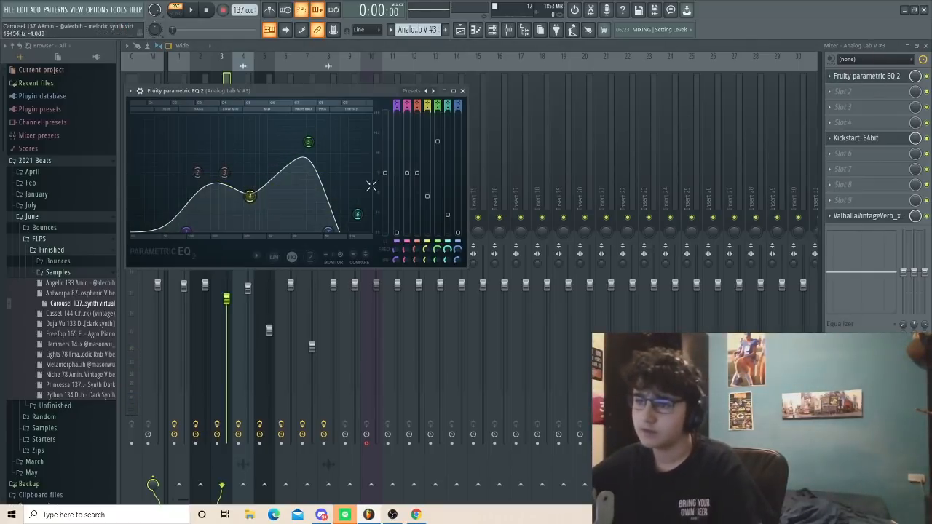
left_click(856, 139)
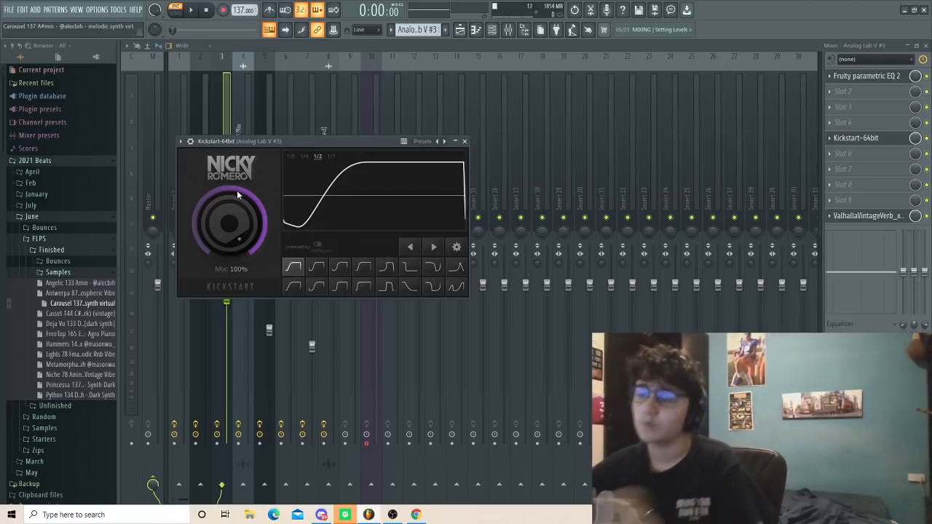
left_click(866, 215)
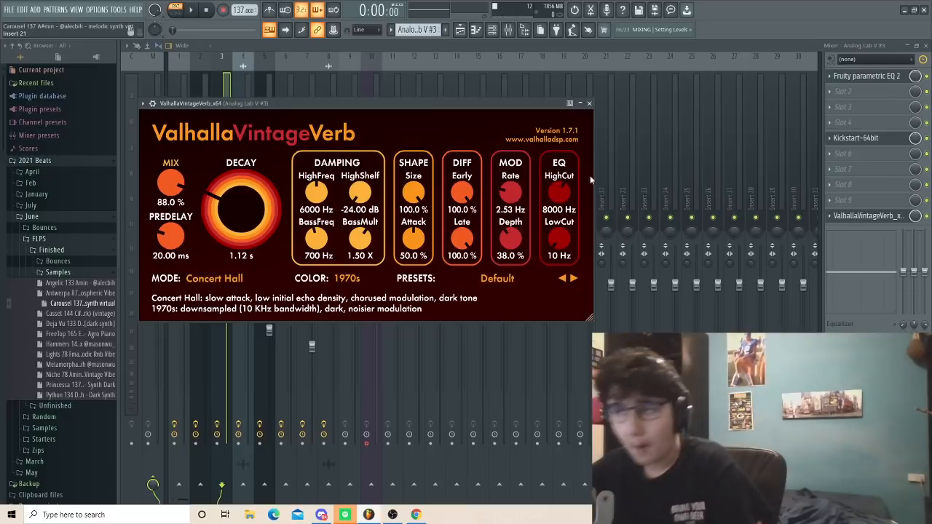
left_click_drag(315, 102, 352, 501)
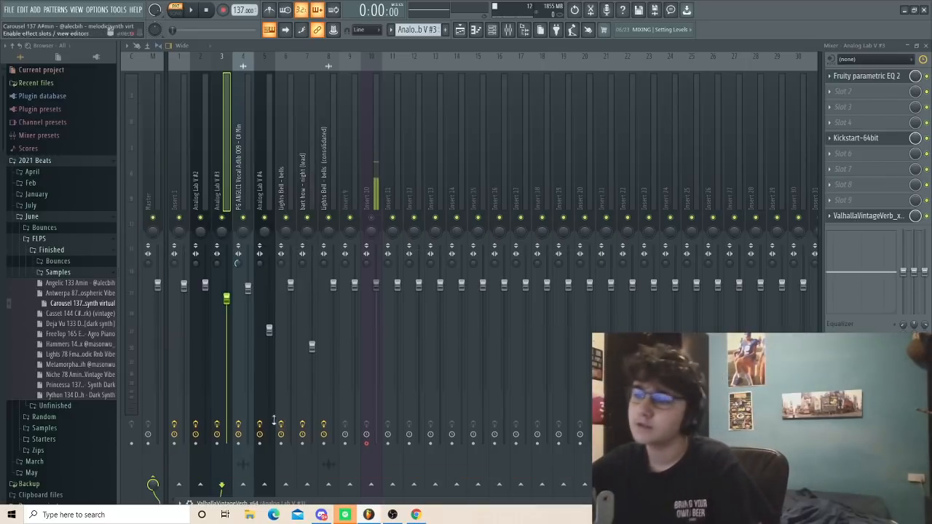
key("space")
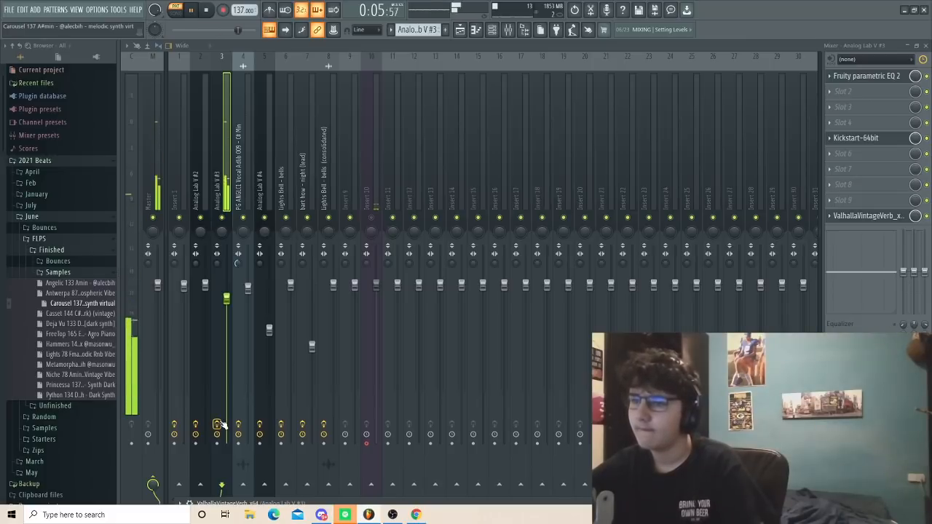
key("space")
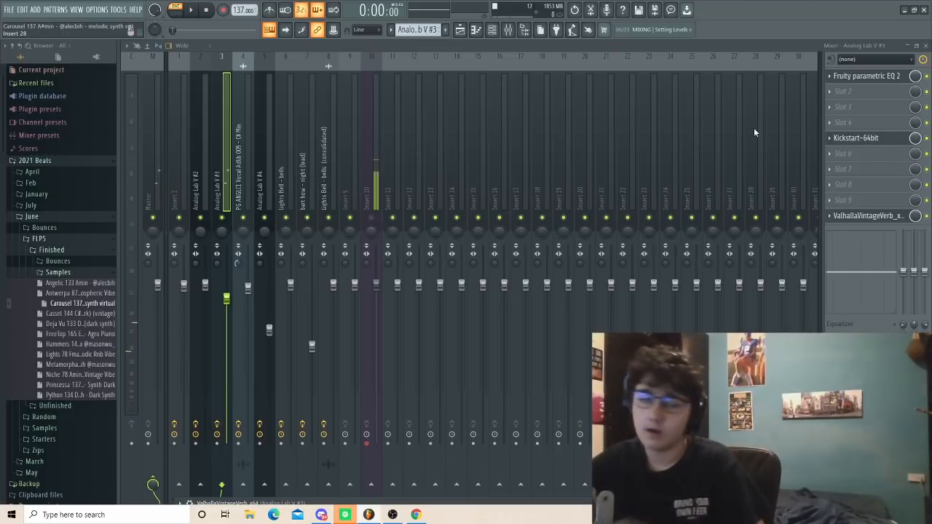
Close the mixer and solo Track 6, which holds the Lights Bell - bells pattern, in the playlist.
left_click(925, 46)
scroll(380, 192, "down", 9)
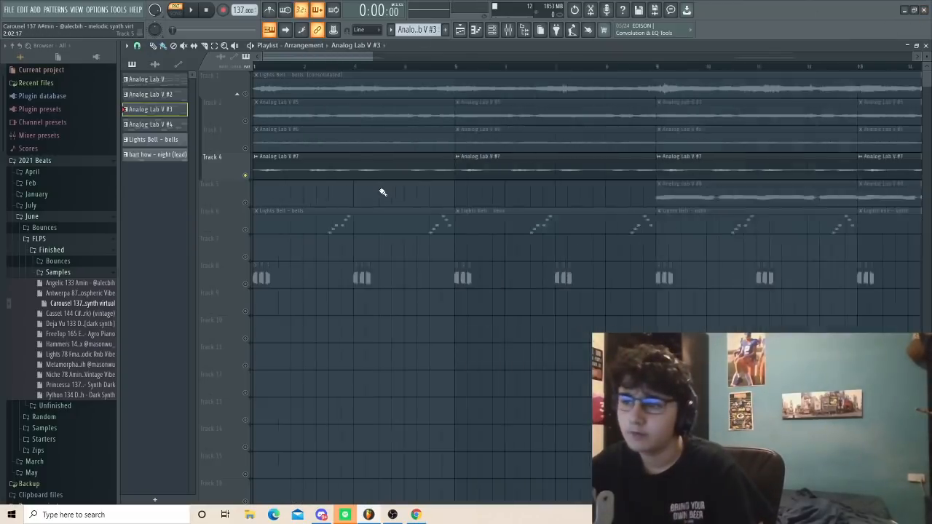
scroll(379, 206, "up", 3)
right_click(245, 230)
scroll(289, 221, "up", 4)
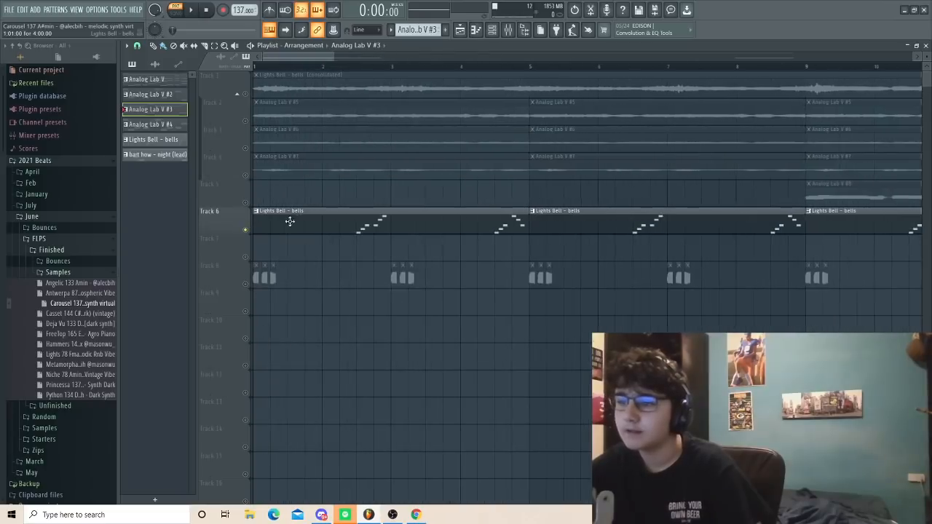
Open the Lights Bell - bells notes in the piano roll, play them with the metronome, and clear the note selection.
double_click(300, 220)
scroll(276, 156, "down", 3)
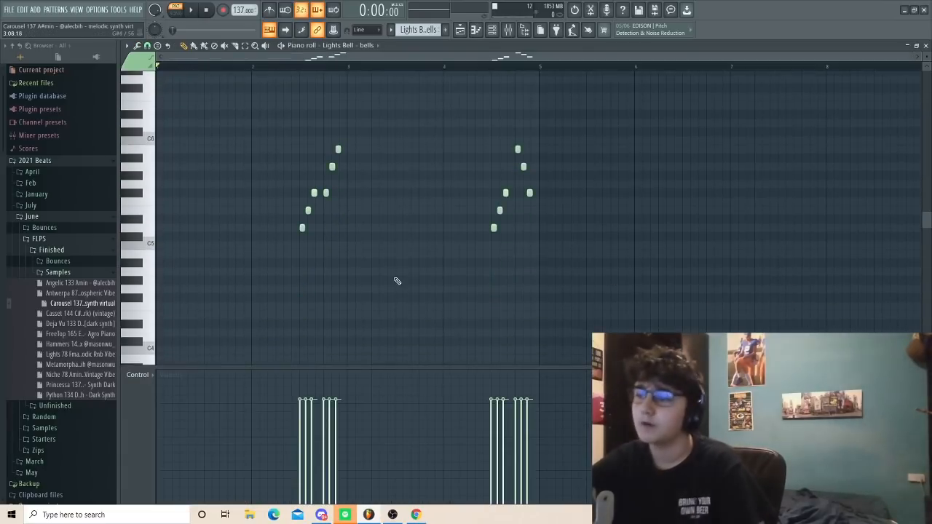
scroll(262, 144, "up", 1)
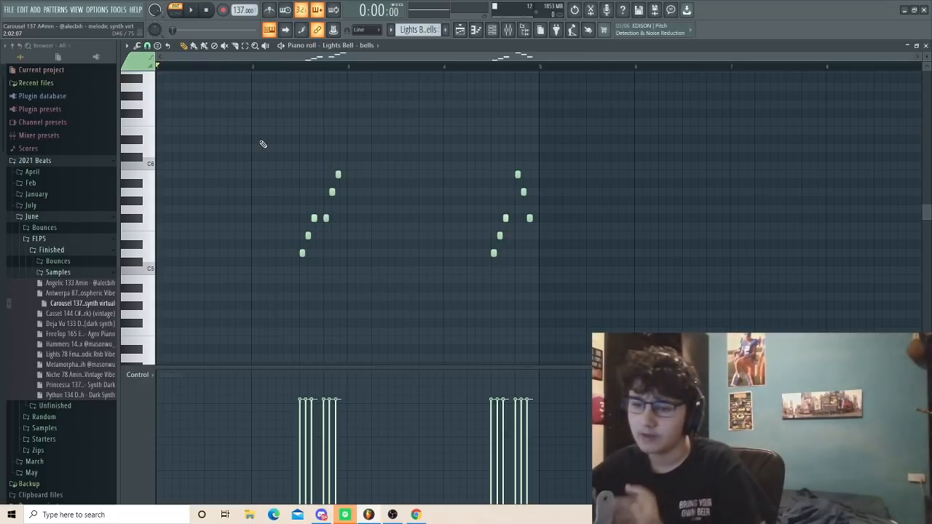
key("space")
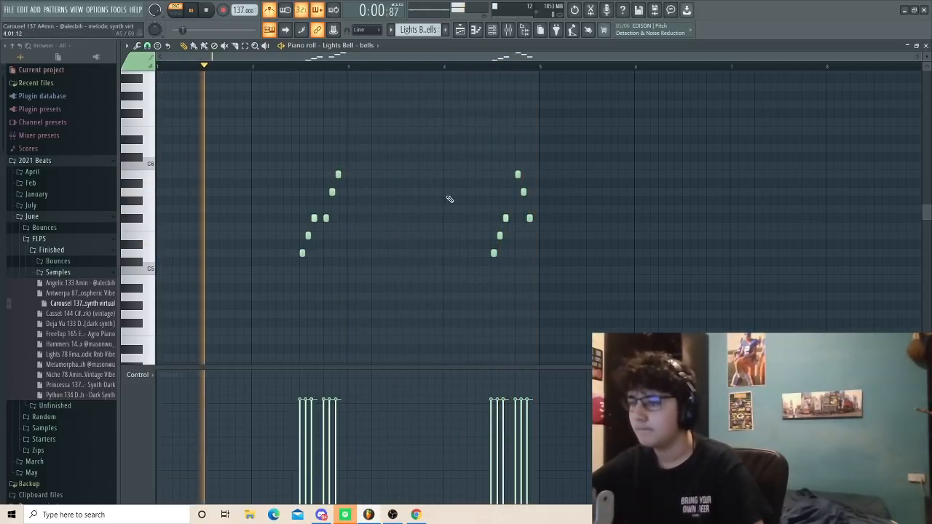
key("space")
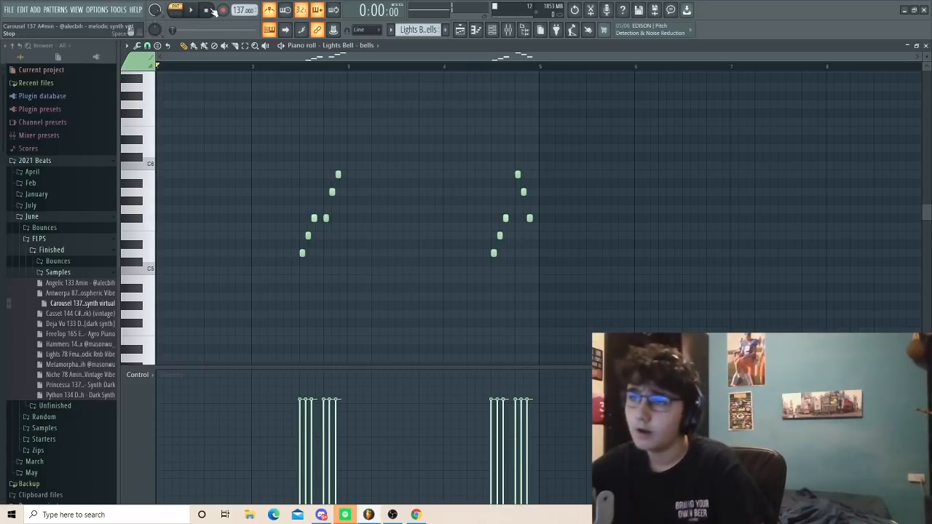
left_click_drag(216, 144, 629, 309)
left_click(605, 252, "ctrl")
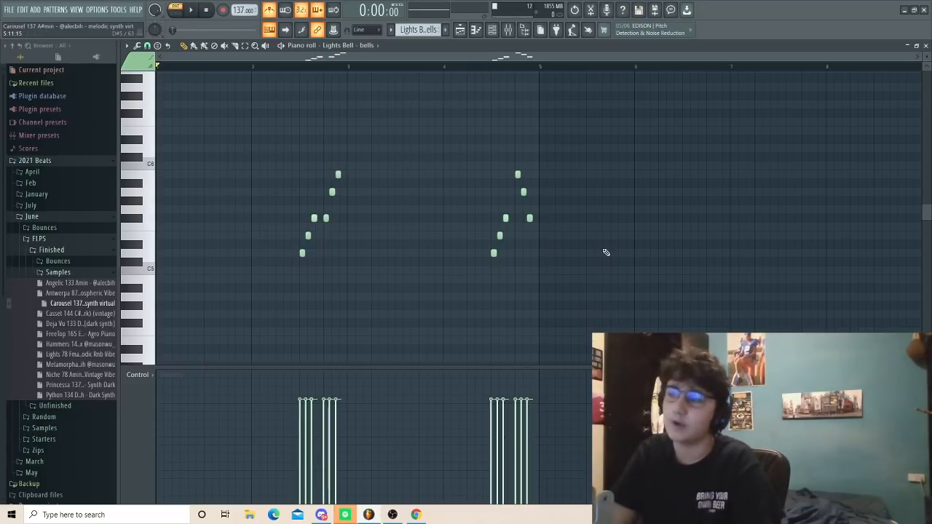
Inspect the Fruity parametric EQ 2, Fruity Delay 3, Fruity PanOMatic and ValhallaVintageVerb on the Lights Bell - bells mixer insert.
left_click(508, 29)
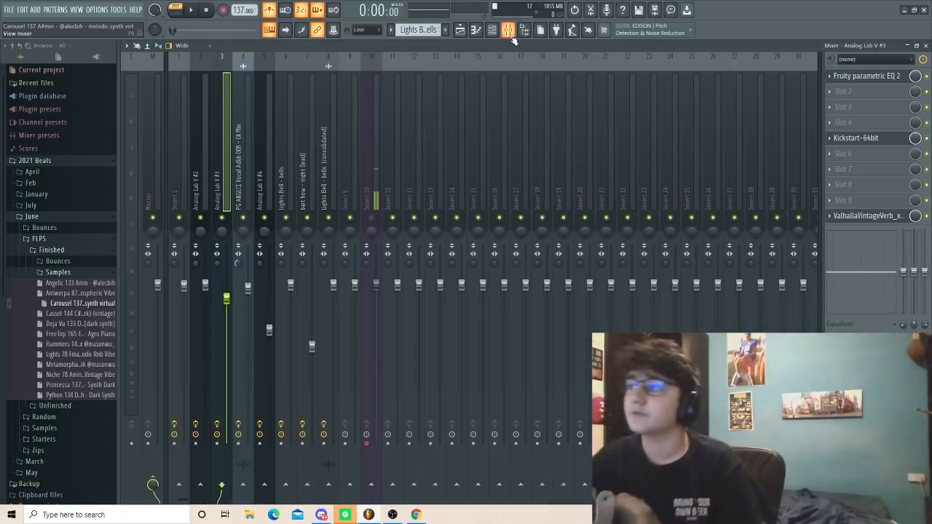
left_click(897, 76)
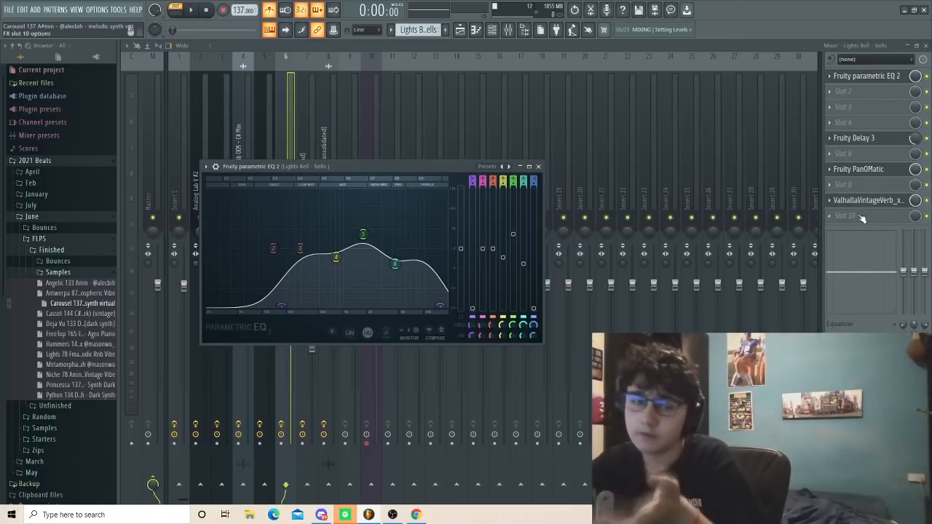
left_click(850, 141)
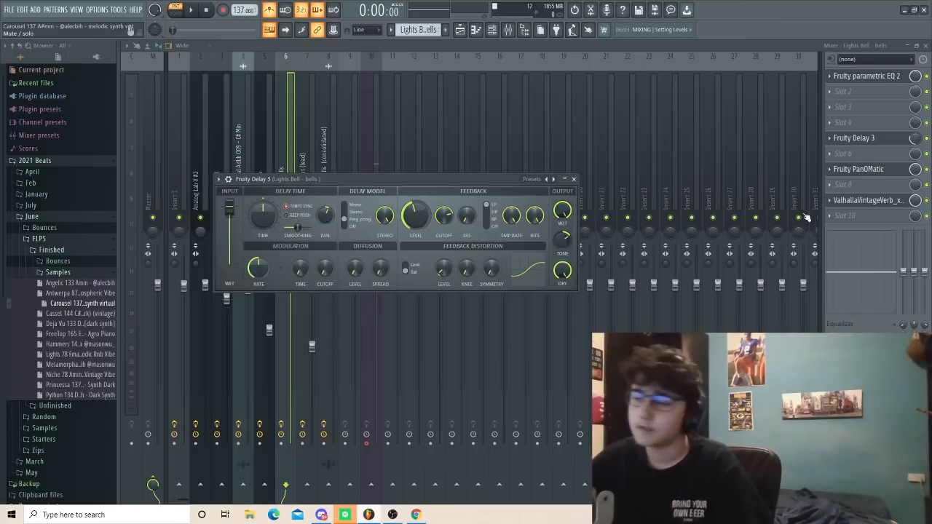
left_click(875, 158)
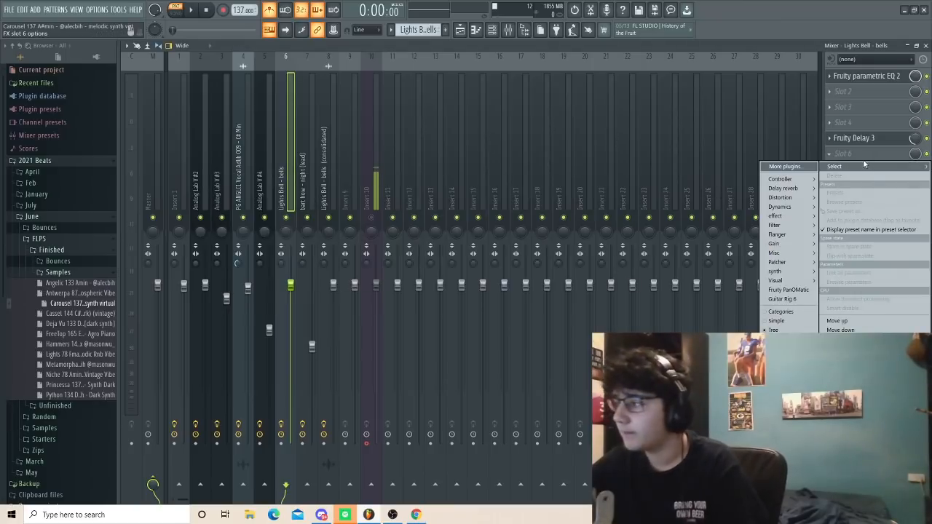
left_click(860, 159)
left_click(859, 171)
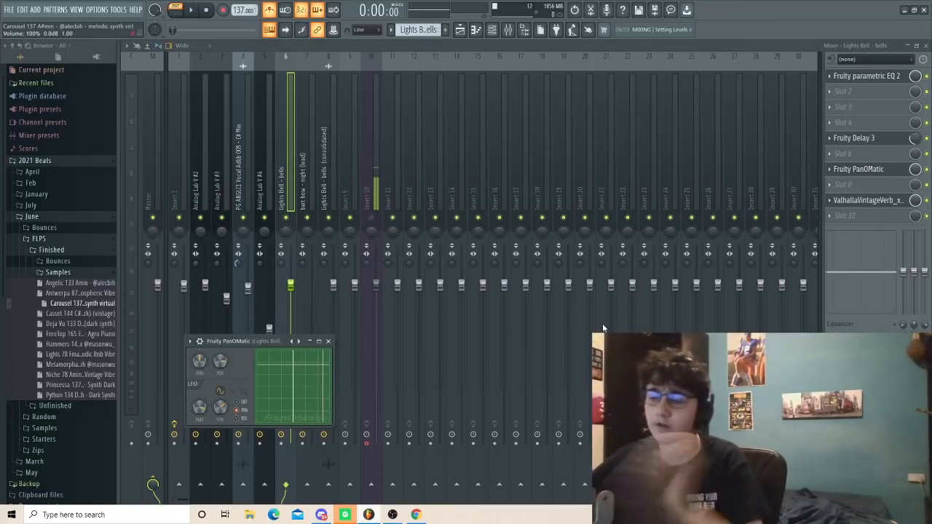
left_click(866, 200)
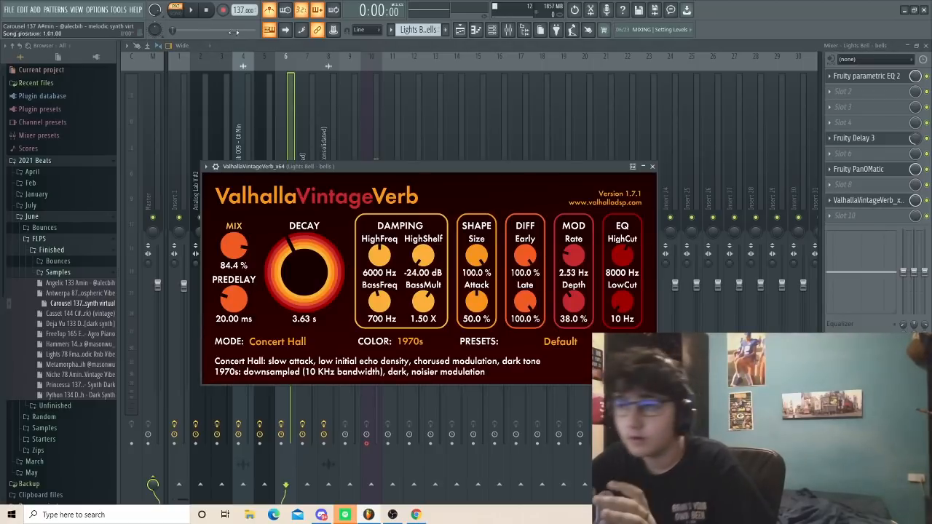
left_click(236, 44)
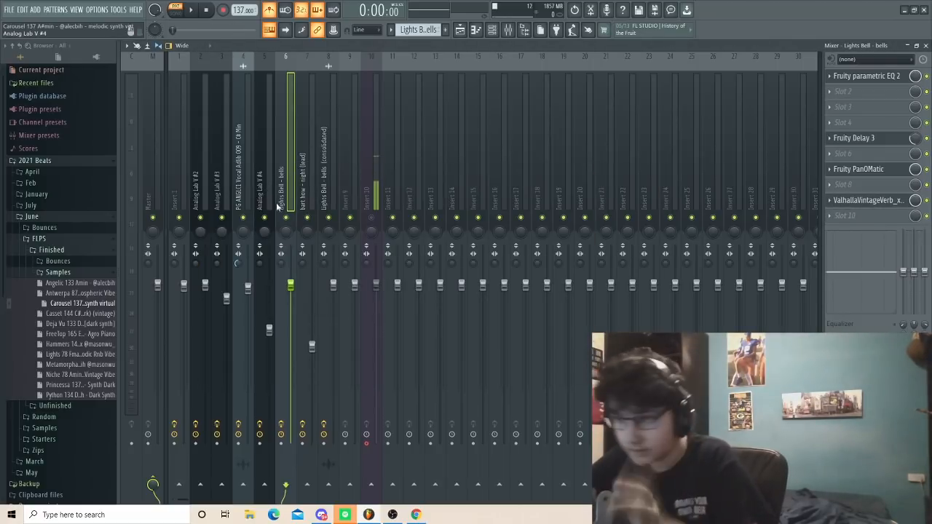
Play the Lights Bell - bells pattern with the insert's effects bypassed and with them enabled.
key("space")
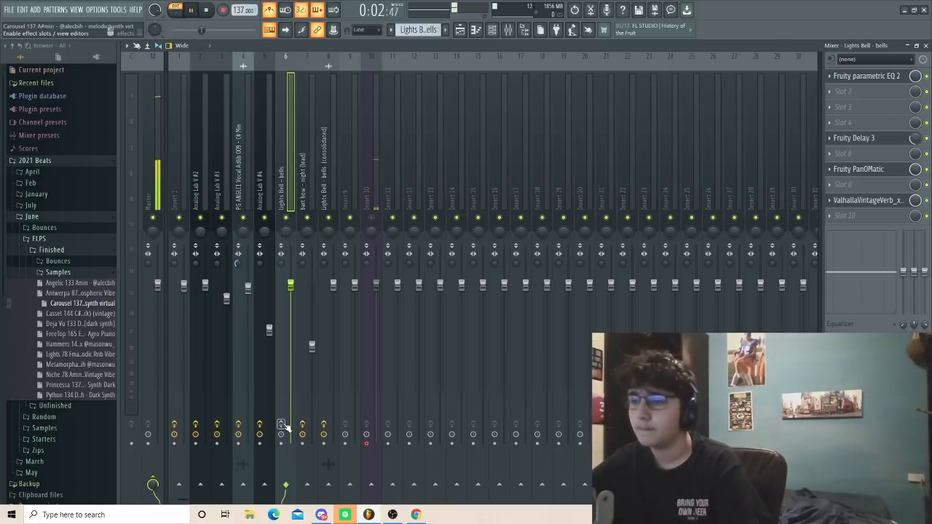
key("space")
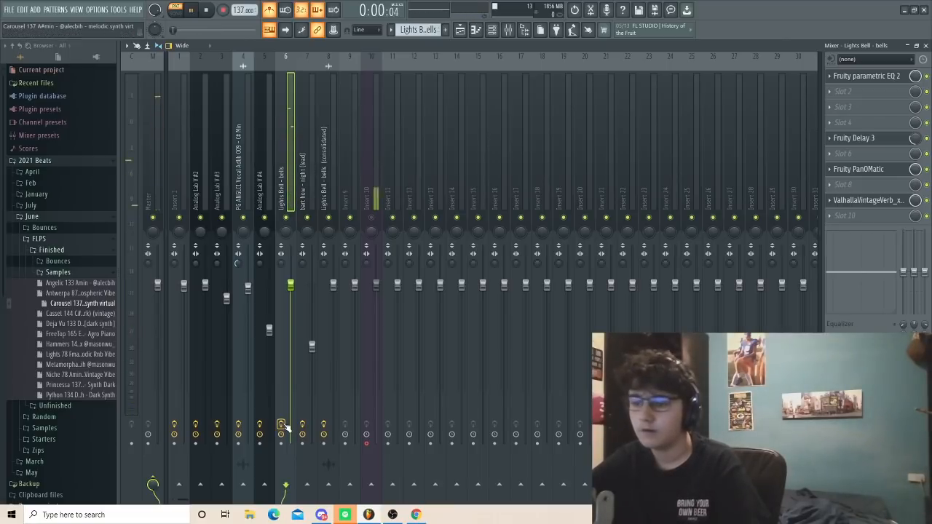
key("space")
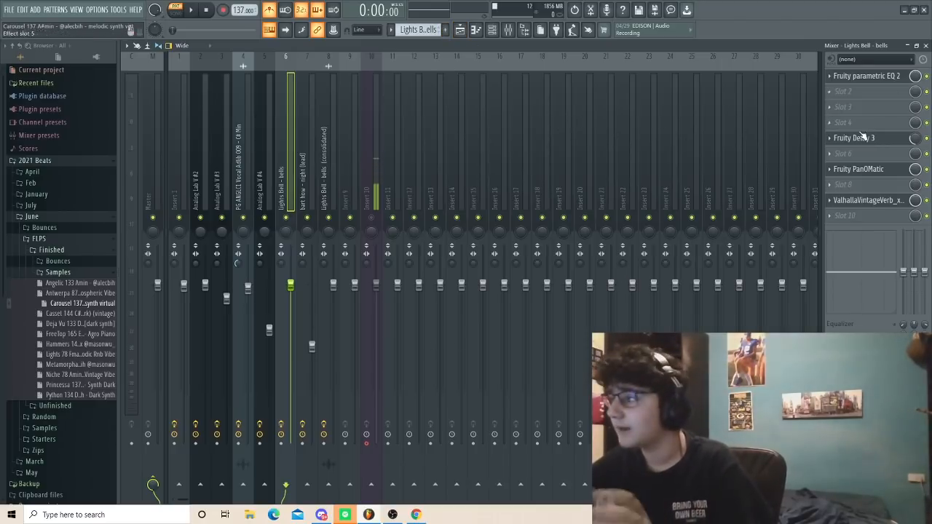
Return to the playlist and solo Track 8, which holds the chopped vocal clips.
left_click(460, 30)
scroll(376, 216, "down", 4)
scroll(237, 274, "up", 5)
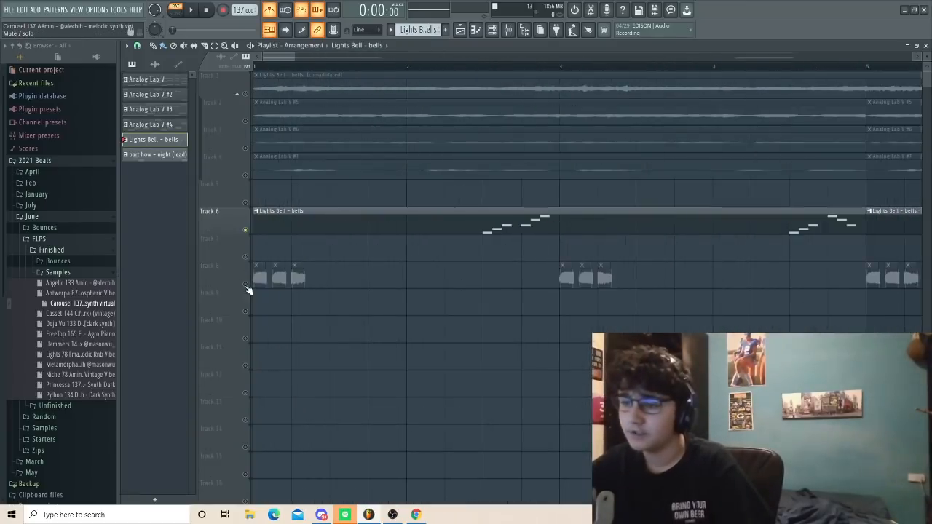
right_click(246, 285)
Play the vocal chops on Track 8 in song mode with the metronome off.
scroll(301, 332, "down", 3)
scroll(303, 333, "down", 3)
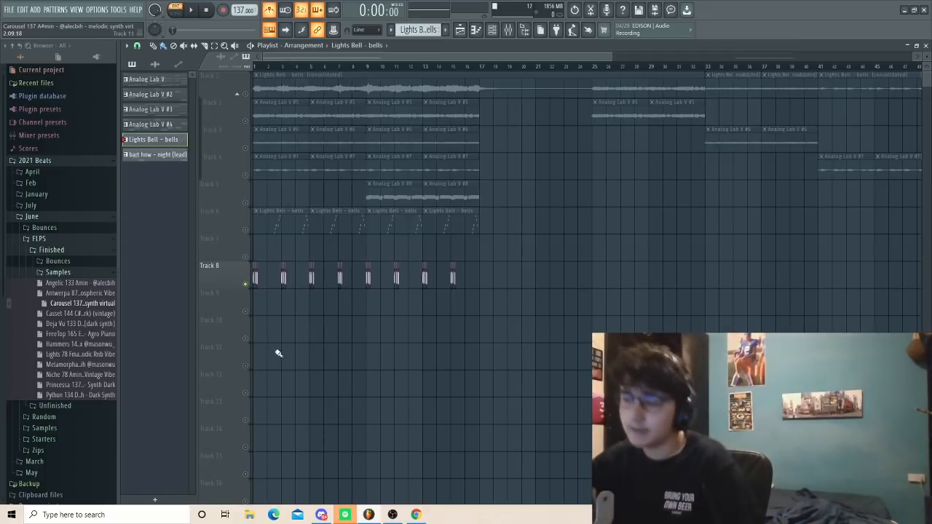
scroll(360, 357, "up", 8)
scroll(349, 332, "down", 5)
key("space")
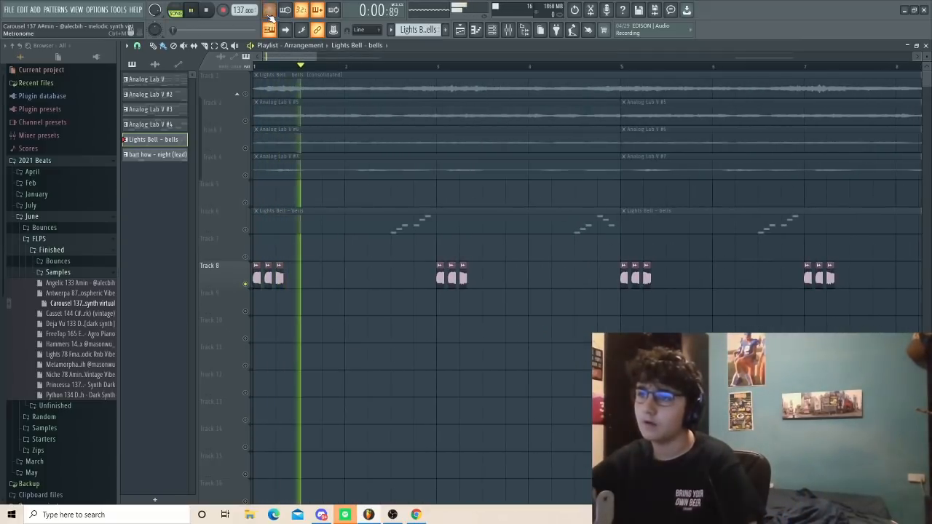
scroll(333, 292, "down", 2)
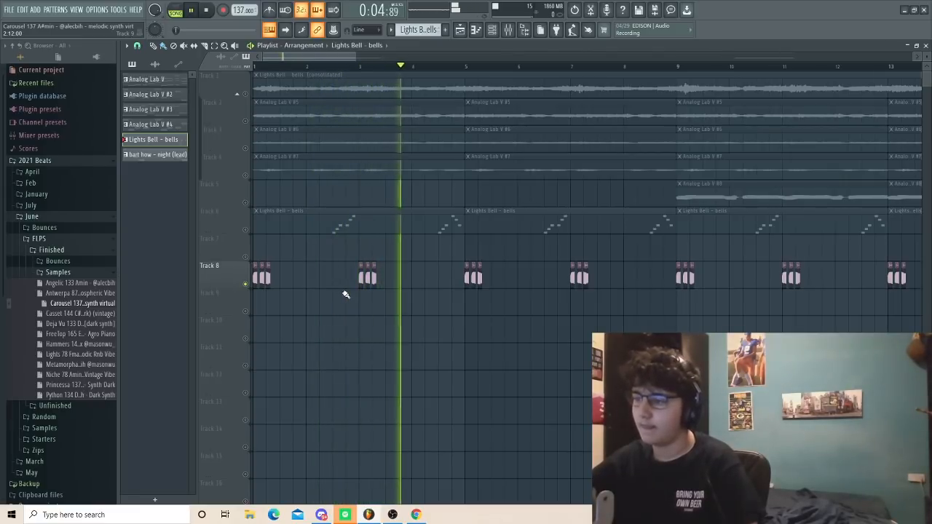
key("space")
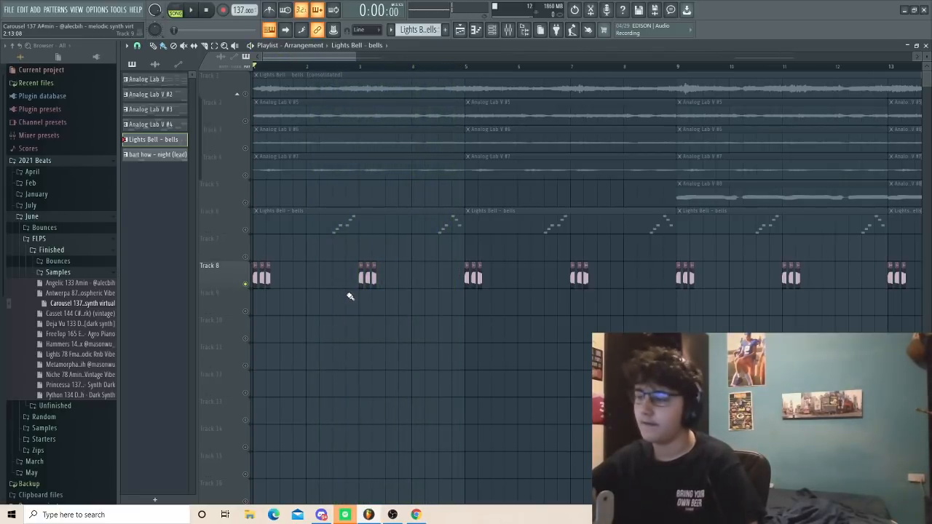
Inspect the sampler settings of the PG ANGLC1 Vocal Adlib 097 - Bb Min clip on Track 8.
scroll(251, 314, "up", 8)
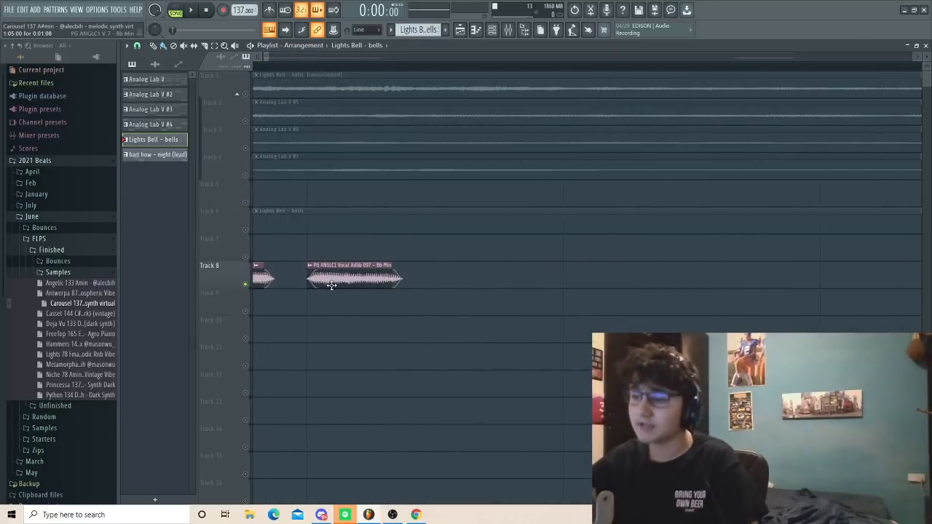
double_click(332, 287)
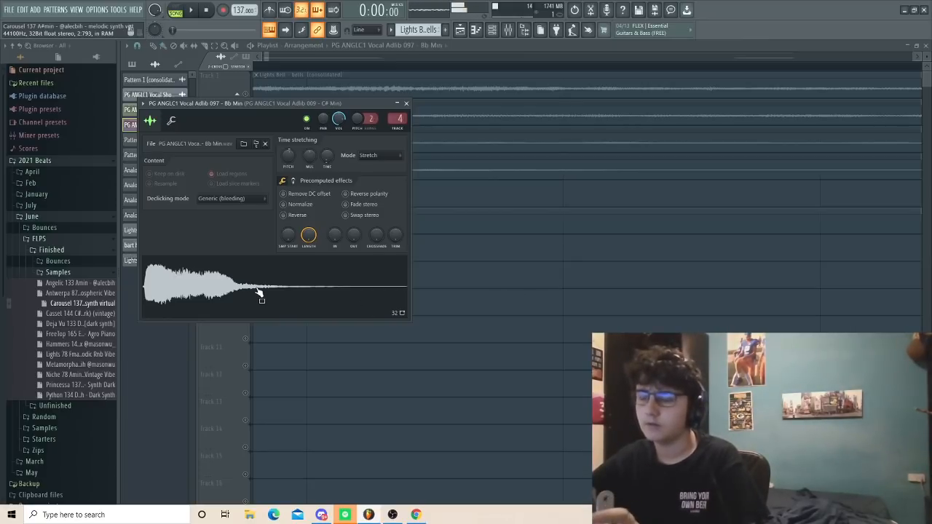
key("Escape")
scroll(581, 354, "down", 5)
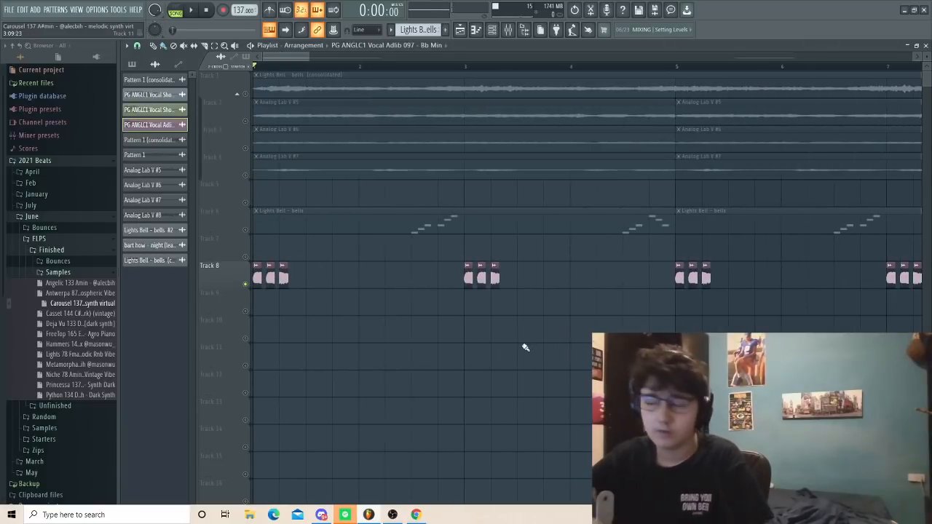
right_click(495, 276)
scroll(247, 309, "up", 4)
key("ctrl+z")
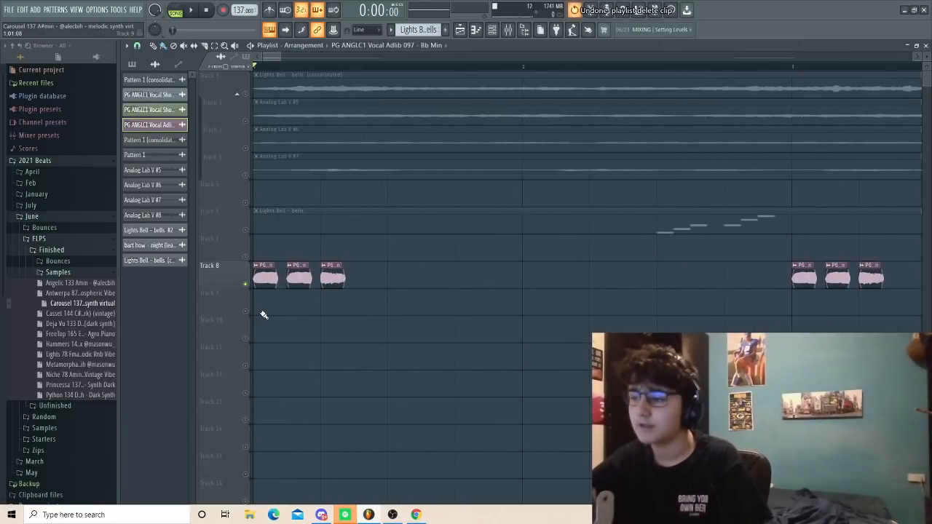
Select the first group of three vocal chops on Track 8.
left_click_drag(400, 277, 262, 313)
scroll(418, 280, "down", 1)
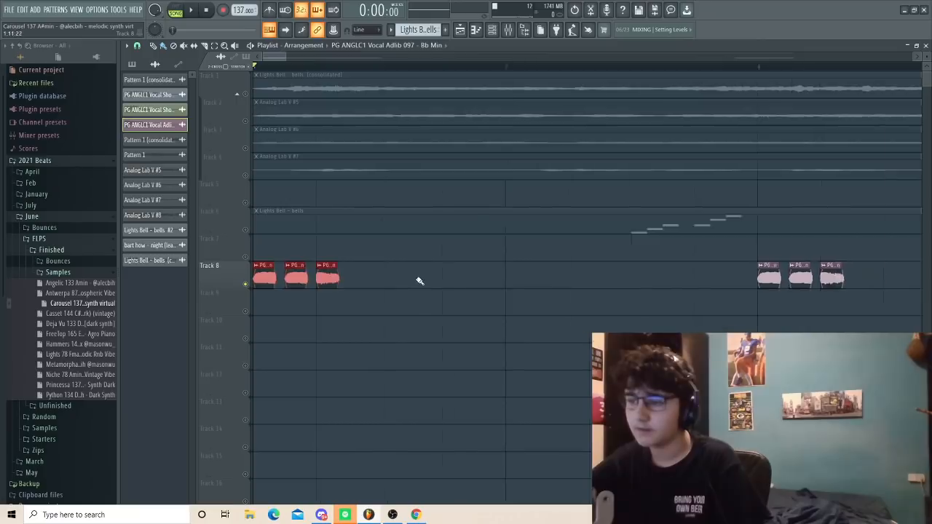
scroll(419, 313, "down", 3)
Inspect both Fruity parametric EQ 2 instances, Decimort2 and LittleAlterBoy on the PG ANGLC1 Vocal Adlib mixer insert.
left_click(509, 31)
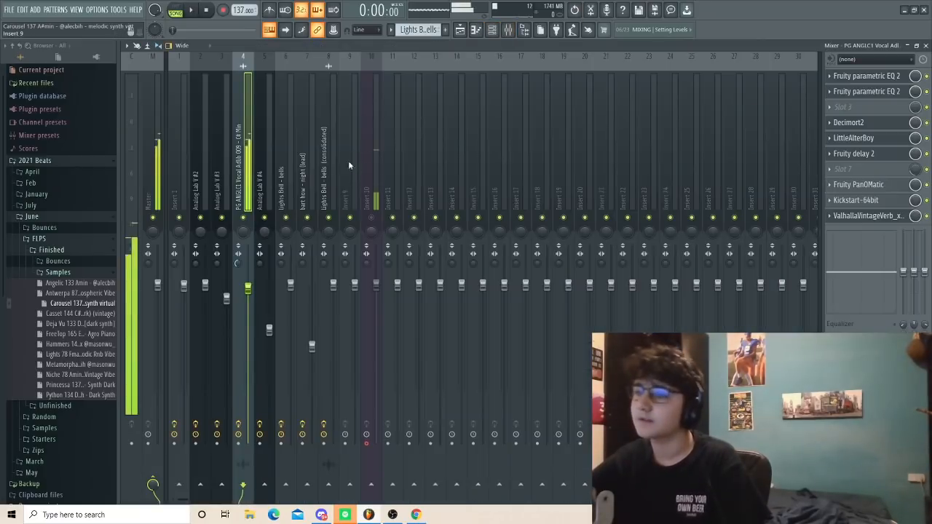
left_click(864, 76)
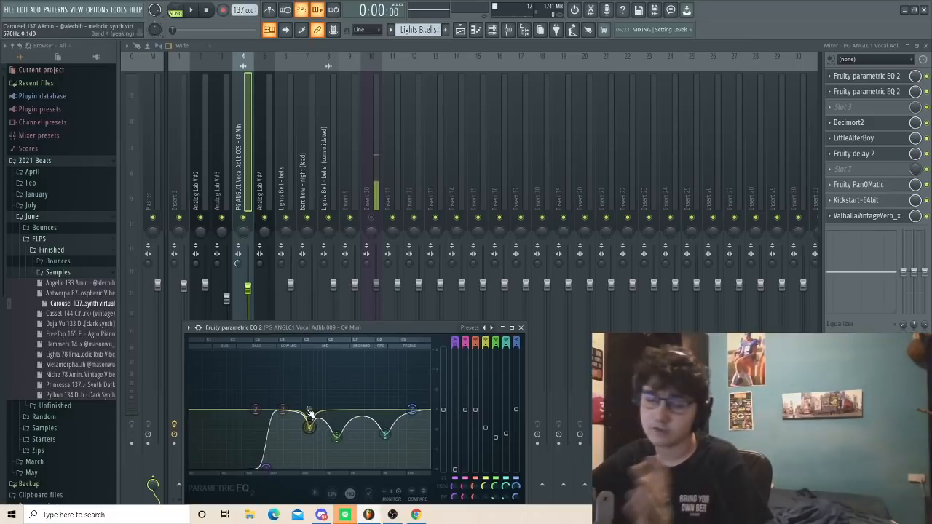
left_click(888, 93)
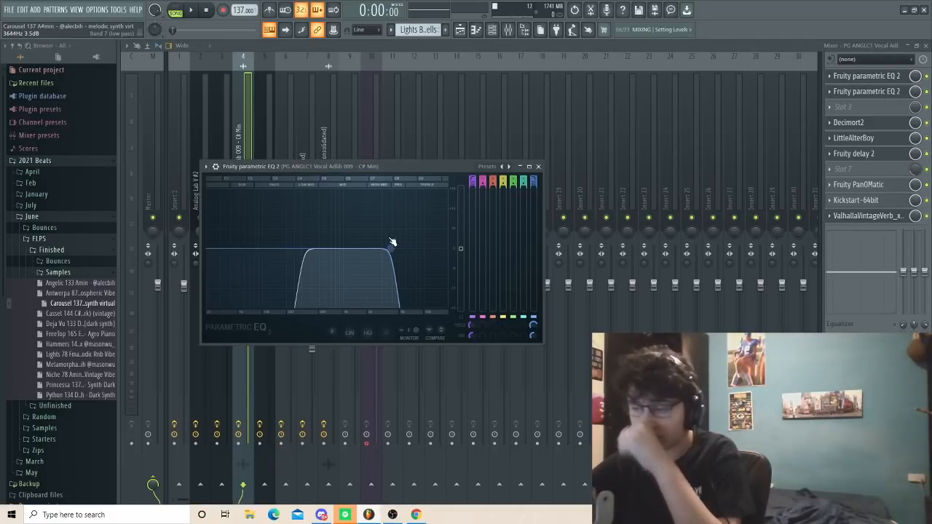
left_click(847, 123)
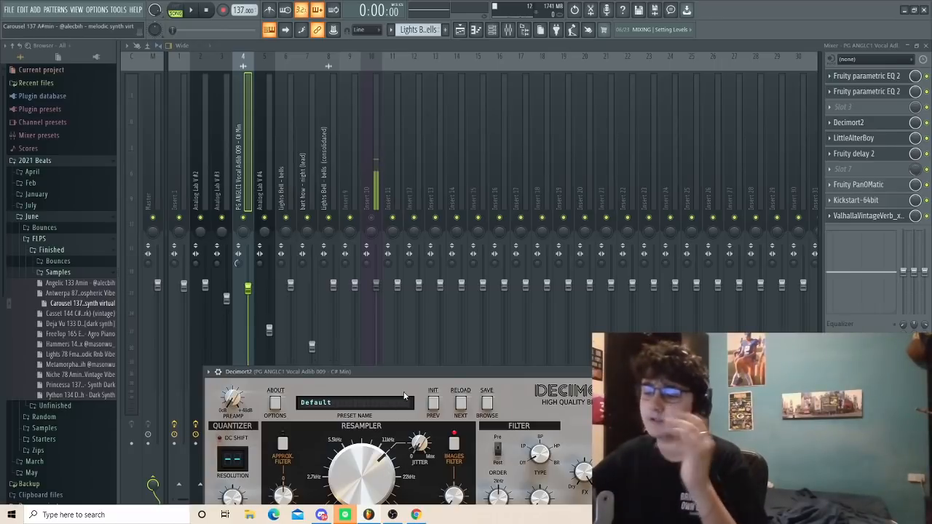
left_click(853, 137)
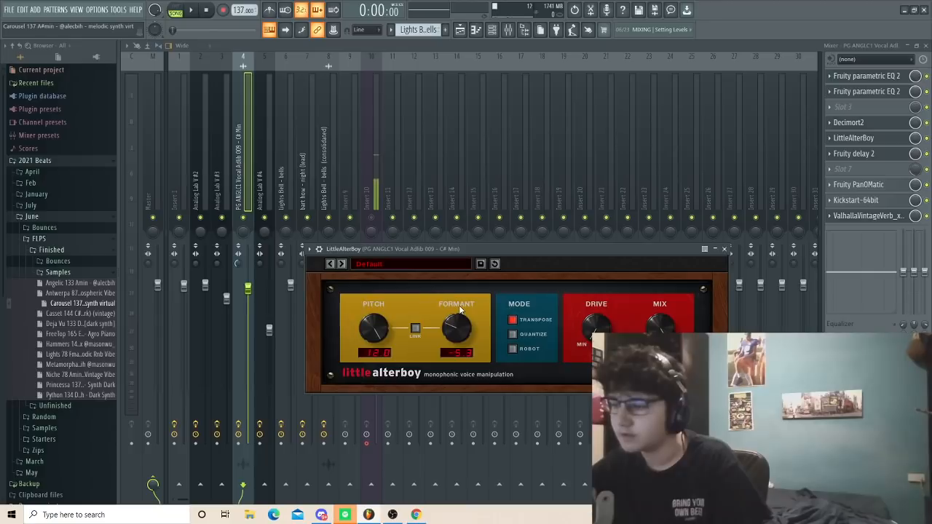
Inspect the Fruity delay 2, Fruity PanOMatic and Kickstart settings on the vocal adlib insert.
left_click(855, 154)
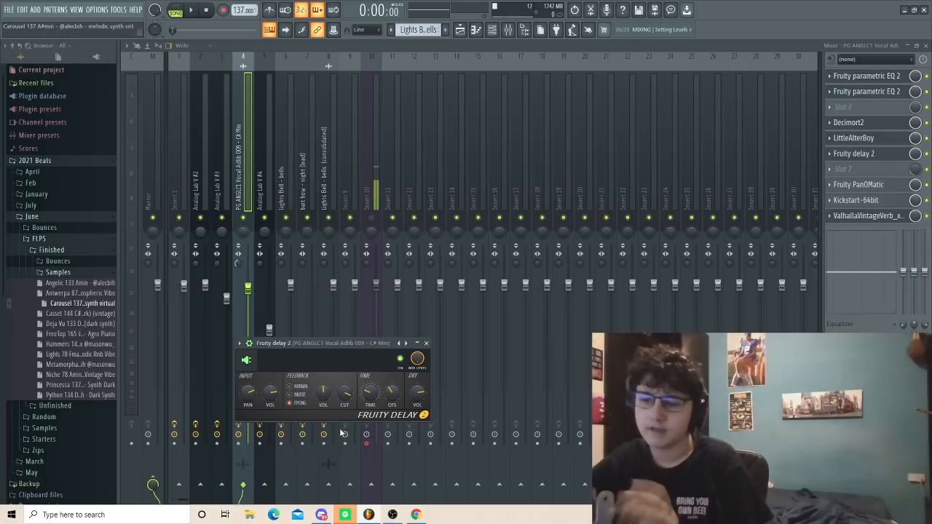
left_click(856, 184)
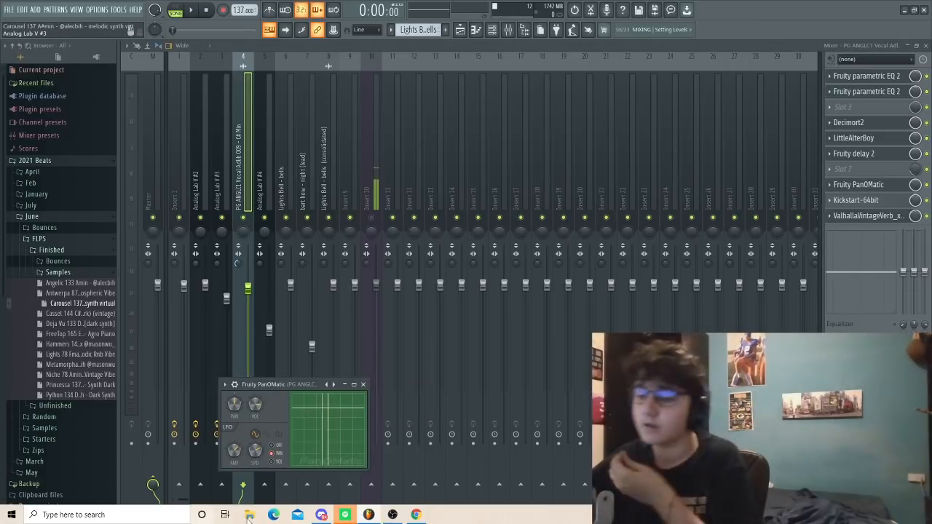
left_click(857, 200)
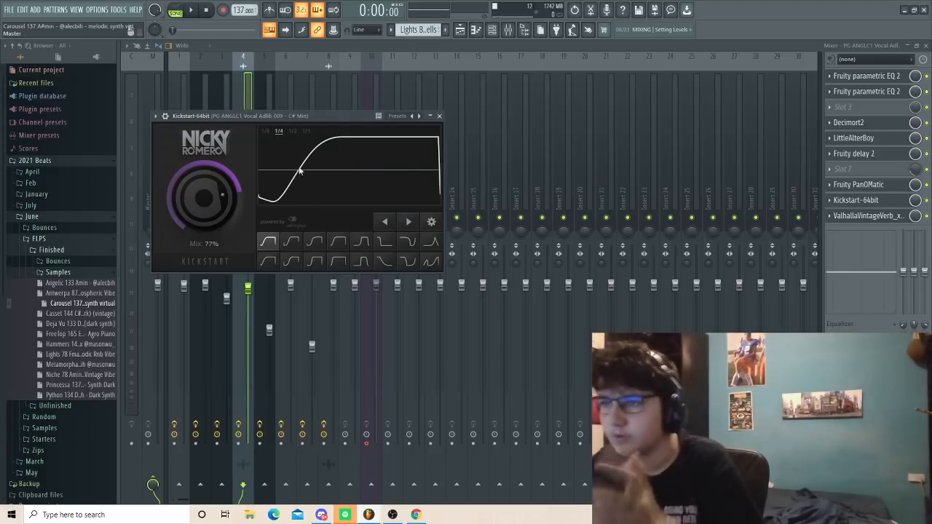
left_click(292, 45)
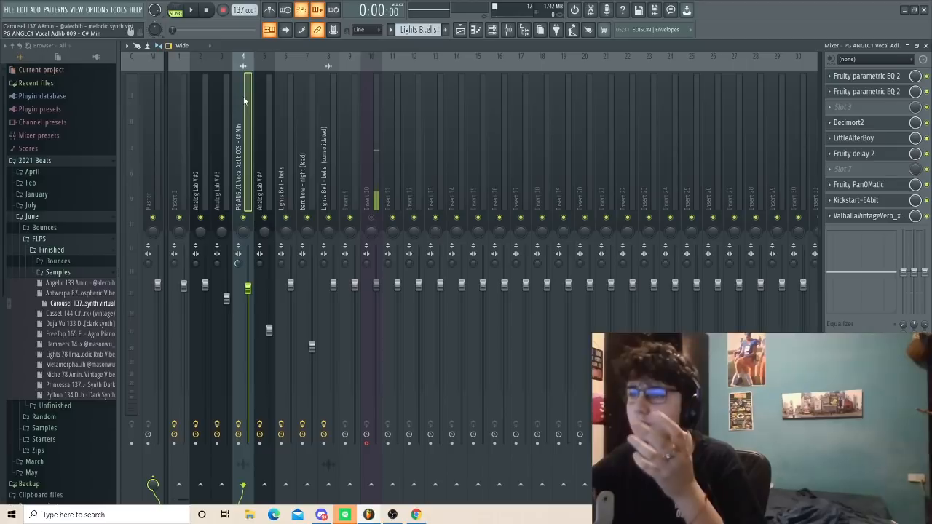
Try saving the vocal adlib mixer track as a preset named jaifsadsfa.
right_click(244, 101)
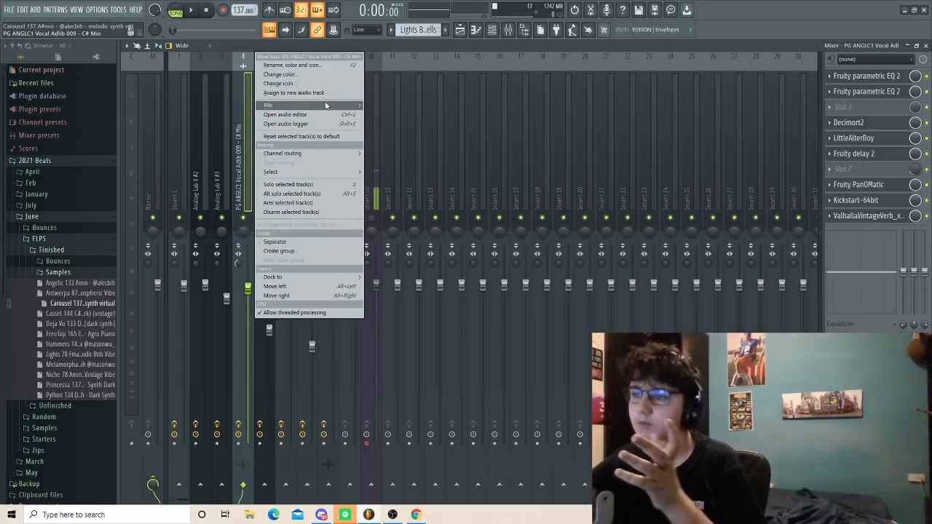
mouse_move(324, 105)
left_click(398, 114)
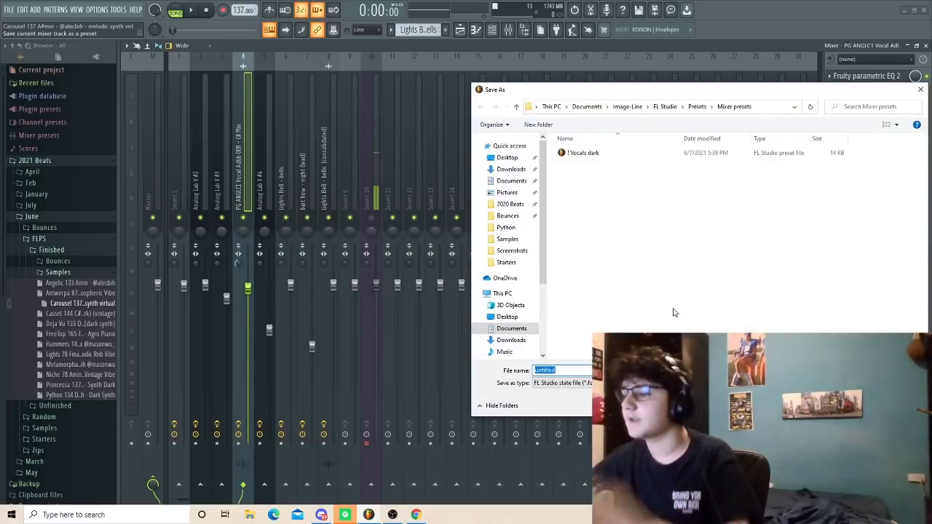
type("jaifsadsfa")
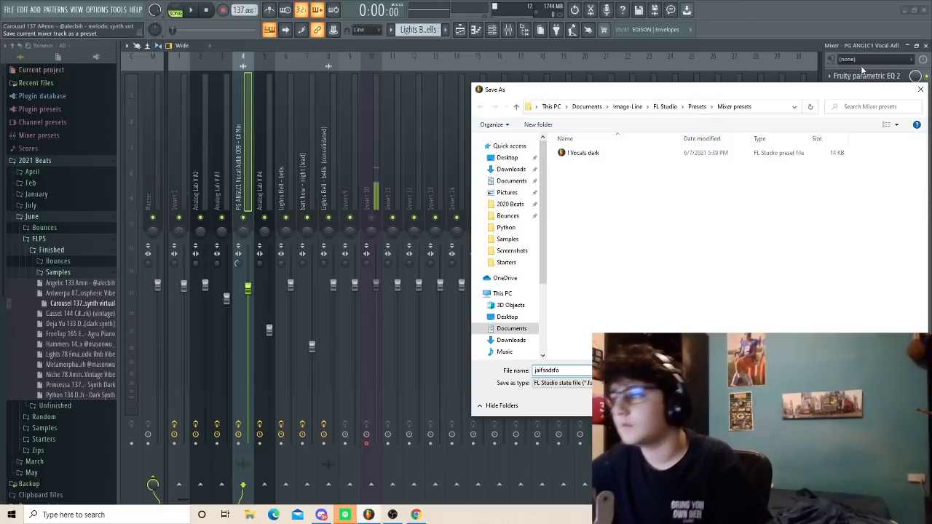
left_click_drag(834, 89, 720, 87)
left_click(784, 402)
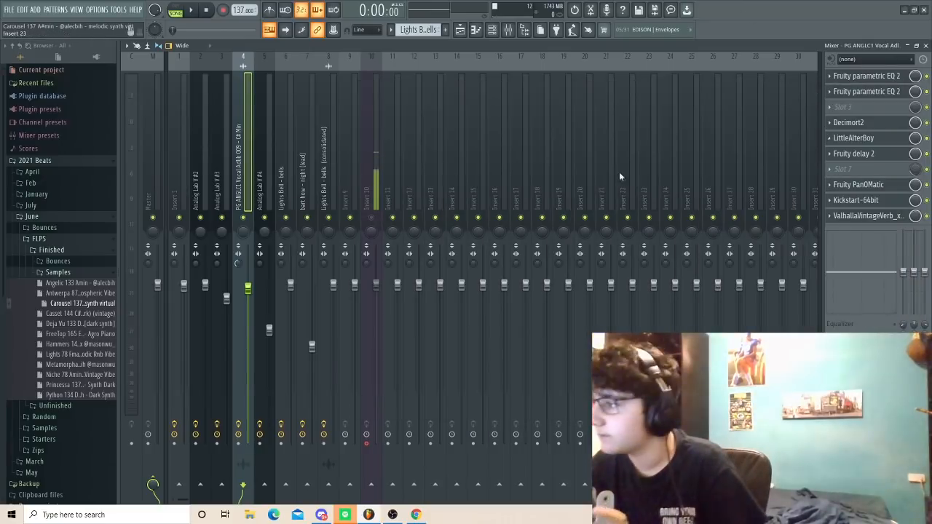
Toggle the vocal adlib insert's effects and play the vocal chops to hear the processing.
left_click(241, 423)
key("space")
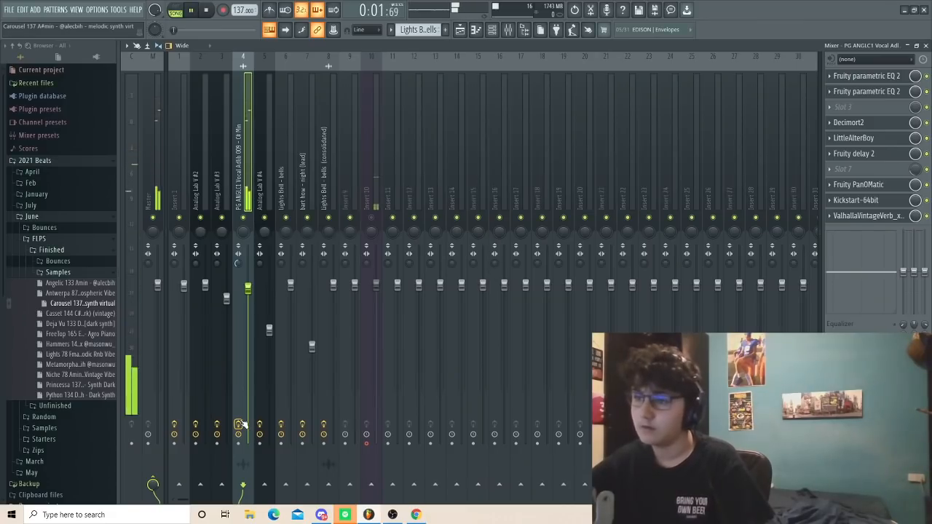
key("space")
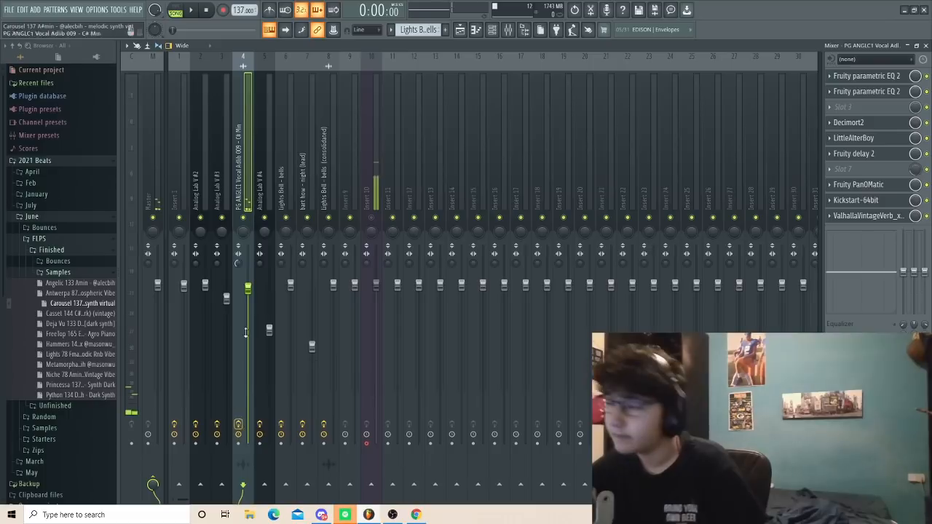
Play the Analog Lab V #4 pattern in the piano roll and inspect the preset loaded in its Analog Lab V instrument.
key("F5")
left_click(135, 66)
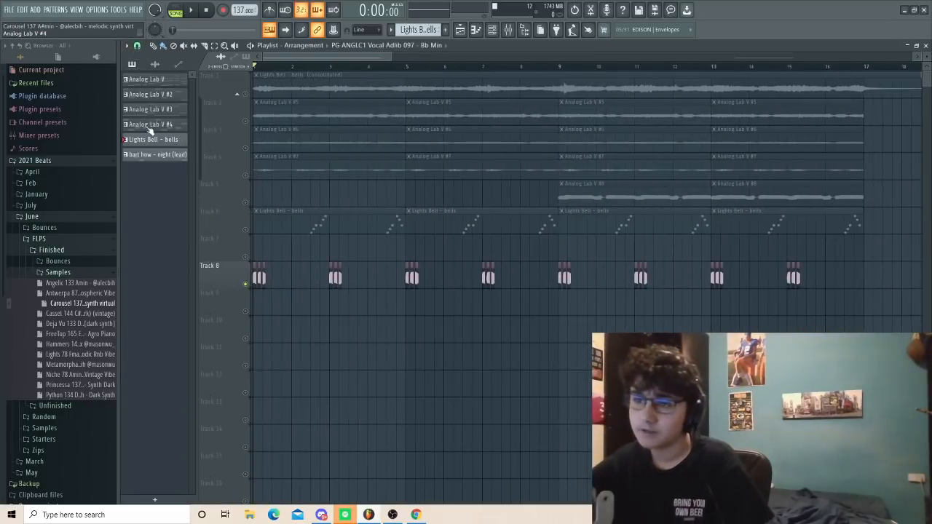
double_click(150, 127)
left_click(174, 11)
key("space")
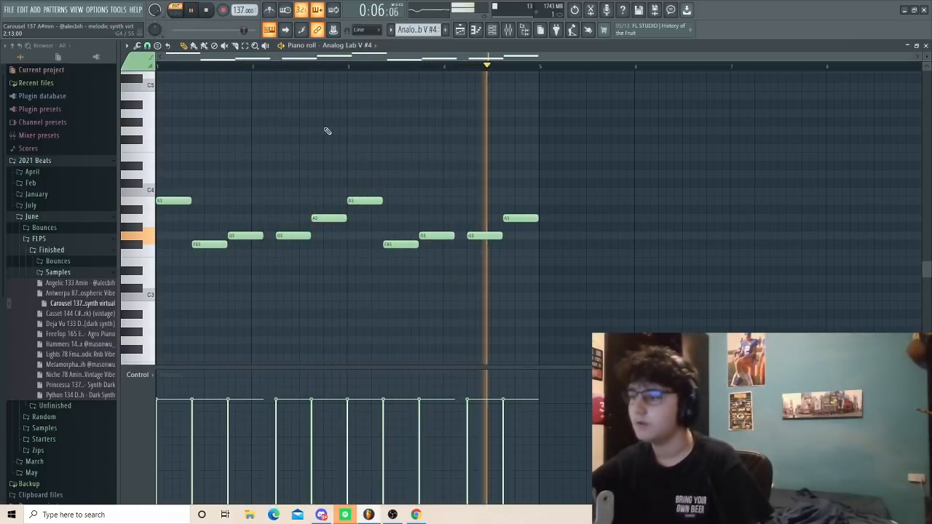
key("space")
left_click(492, 30)
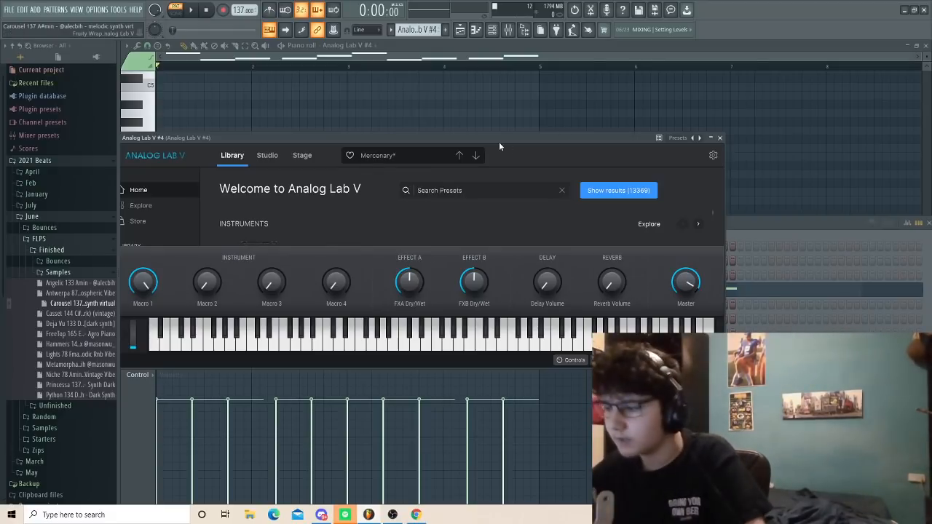
left_click(459, 116)
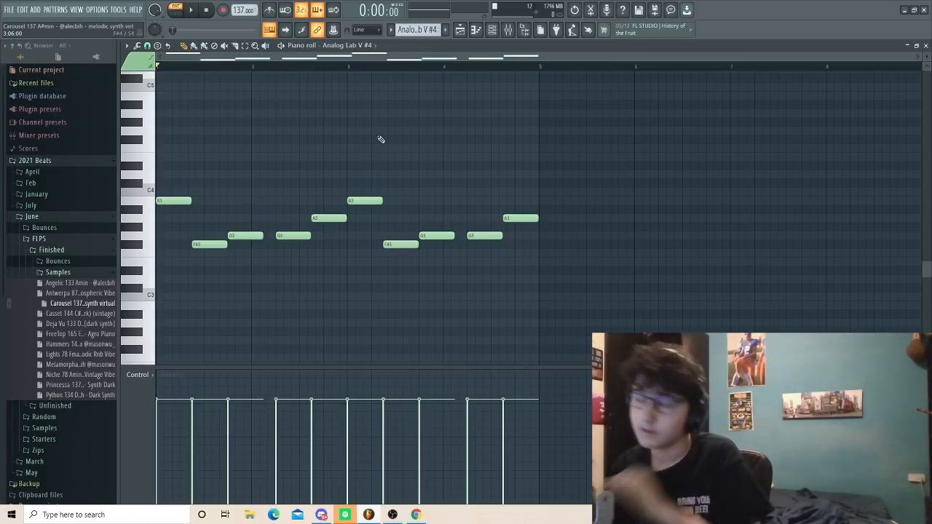
Inspect the Fruity parametric EQ 2 on the Analog Lab V #4 insert and play the pattern while toggling the insert's effects.
key("F9")
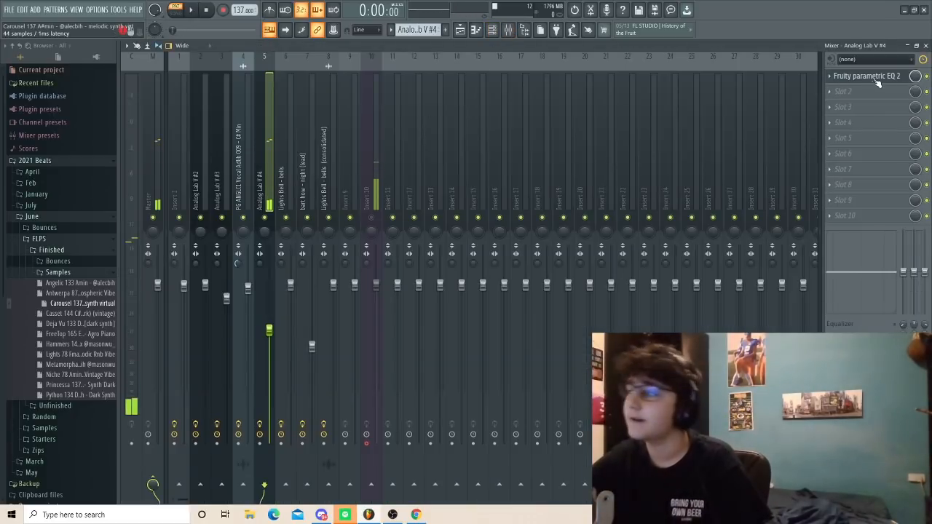
left_click(866, 76)
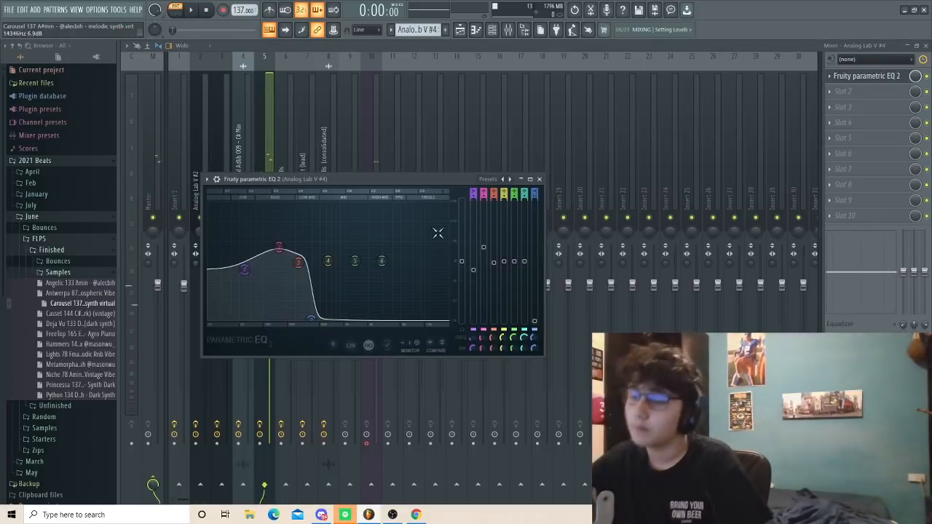
left_click_drag(344, 179, 404, 480)
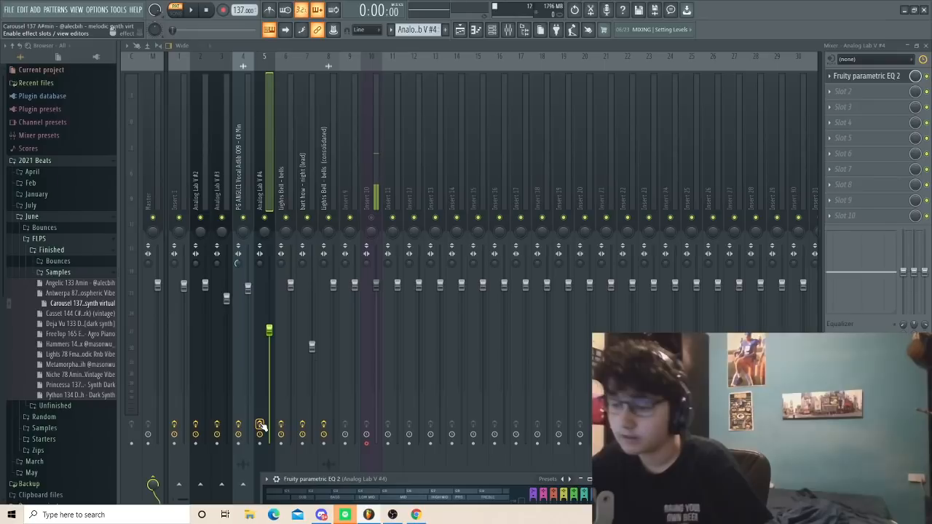
key("space")
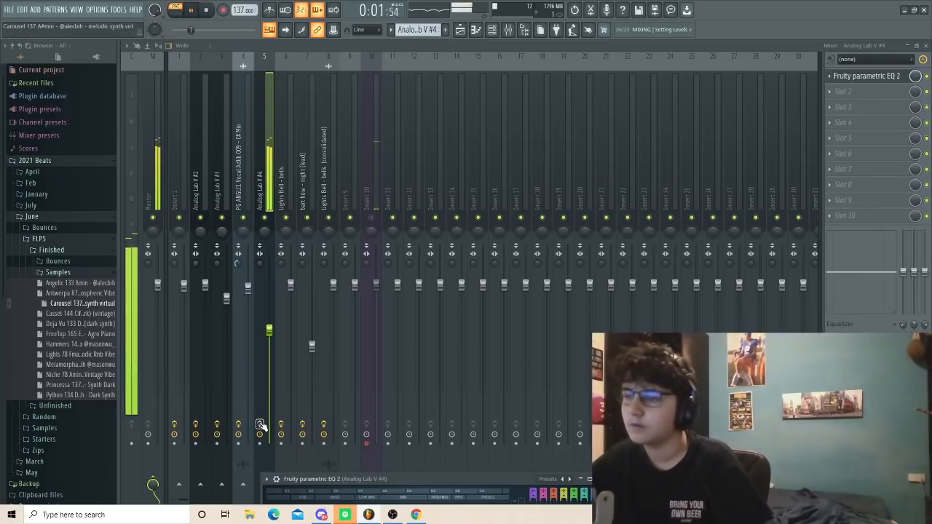
key("space")
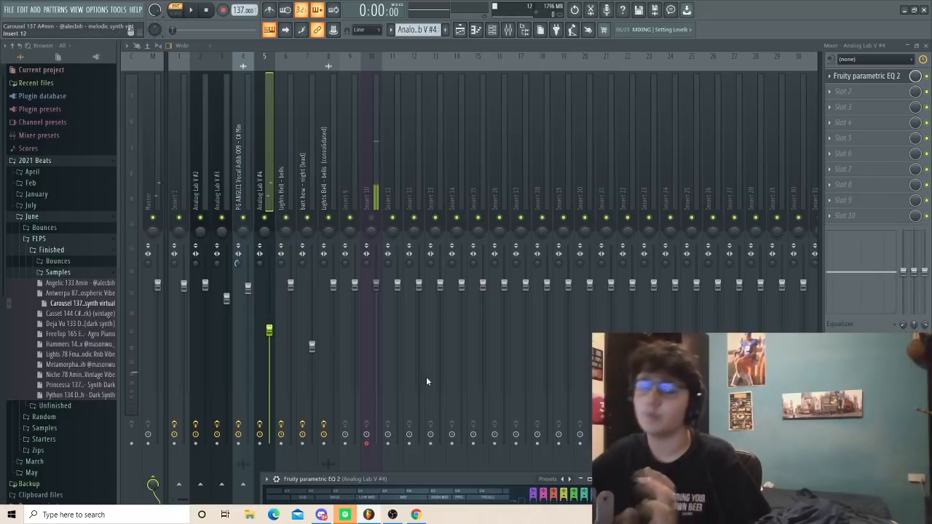
Show the whole playlist arrangement, solo Track 1 and play its consolidated Lights Bell - bells audio from the song start.
left_click(460, 30)
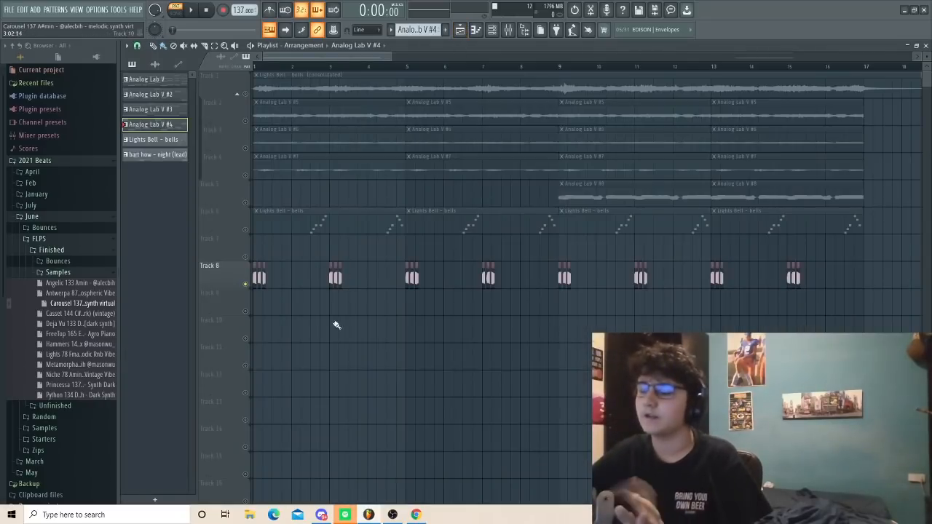
scroll(327, 309, "down", 5)
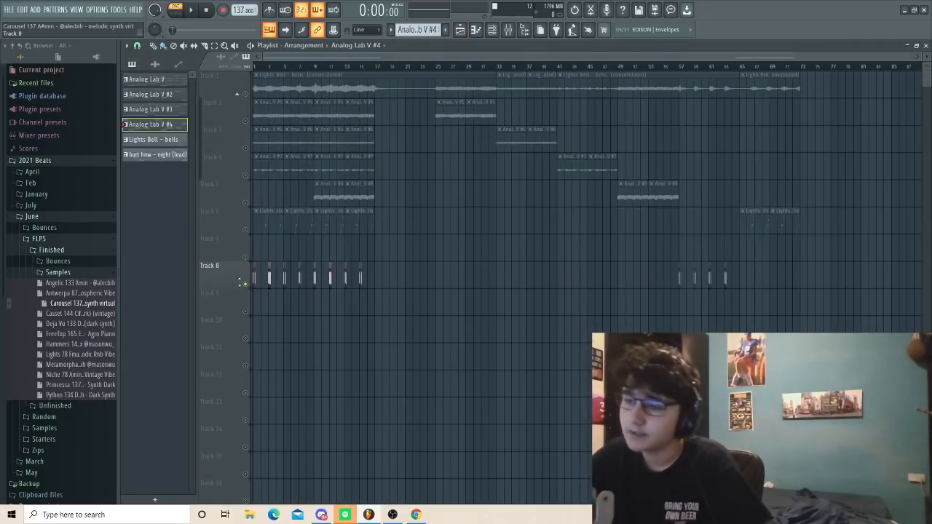
left_click_drag(412, 96, 790, 393)
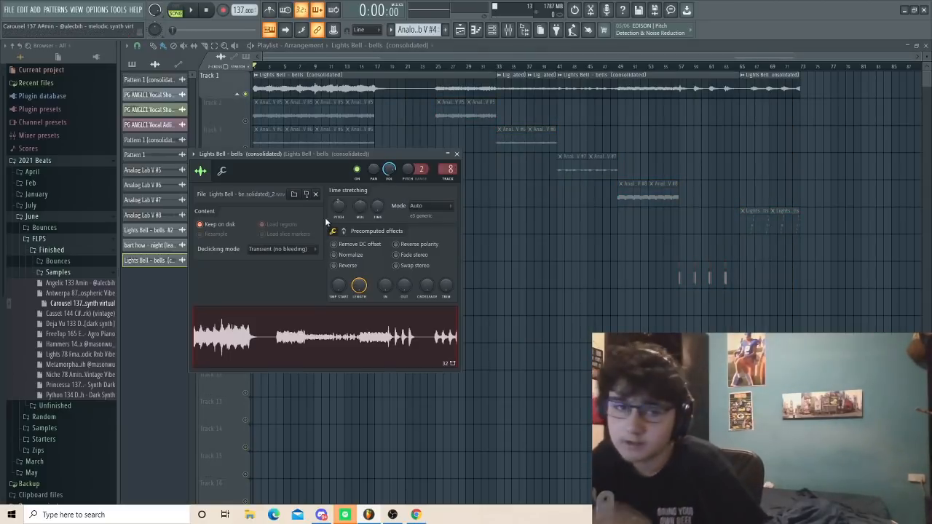
left_click(452, 154)
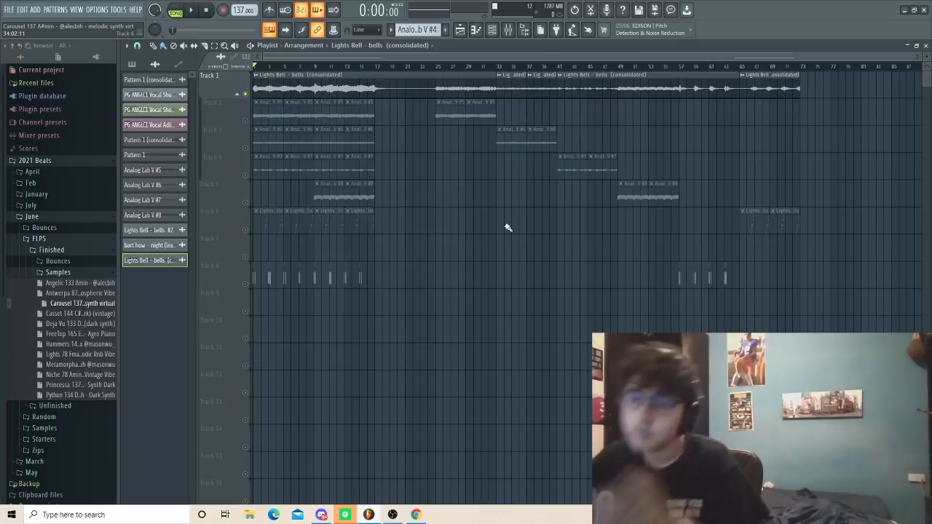
key("space")
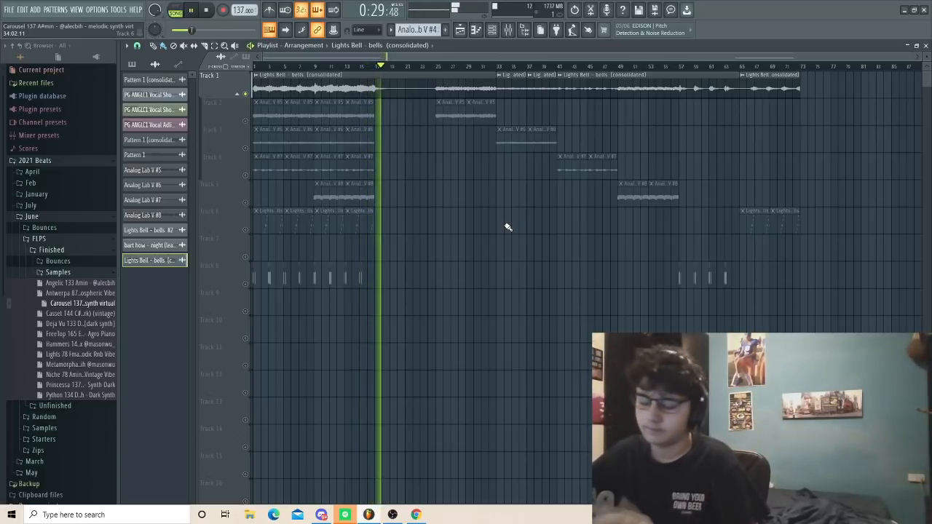
key("space")
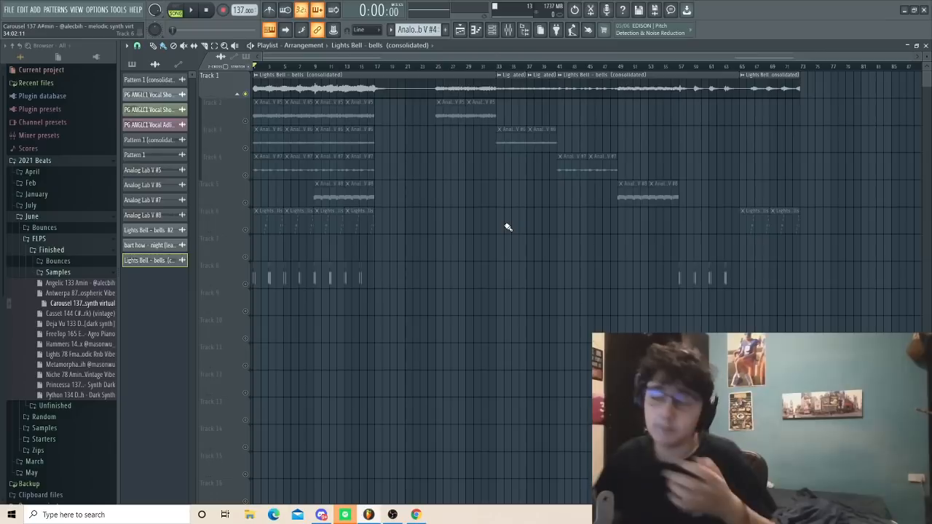